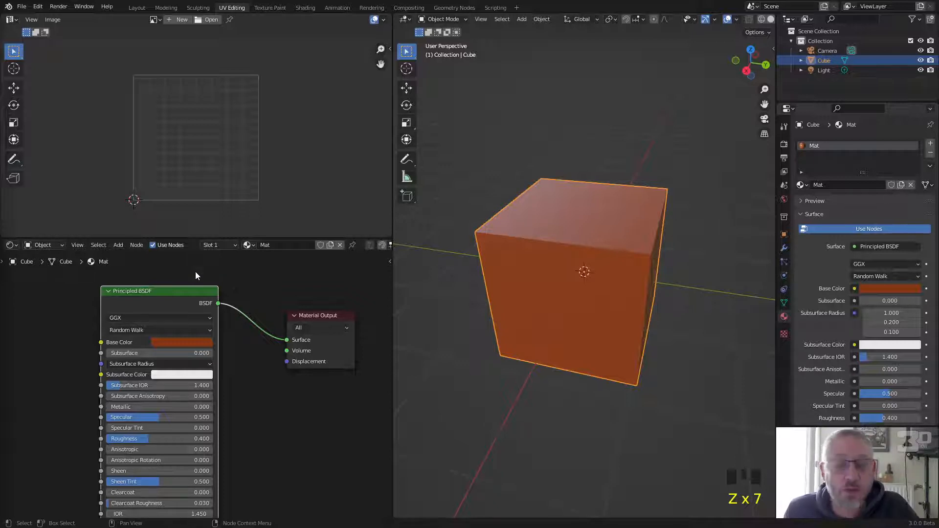
middle_drag(147, 319, 93, 304)
scroll(118, 333, down, 3)
scroll(117, 336, up, 1)
scroll(117, 337, up, 2)
scroll(118, 337, down, 1)
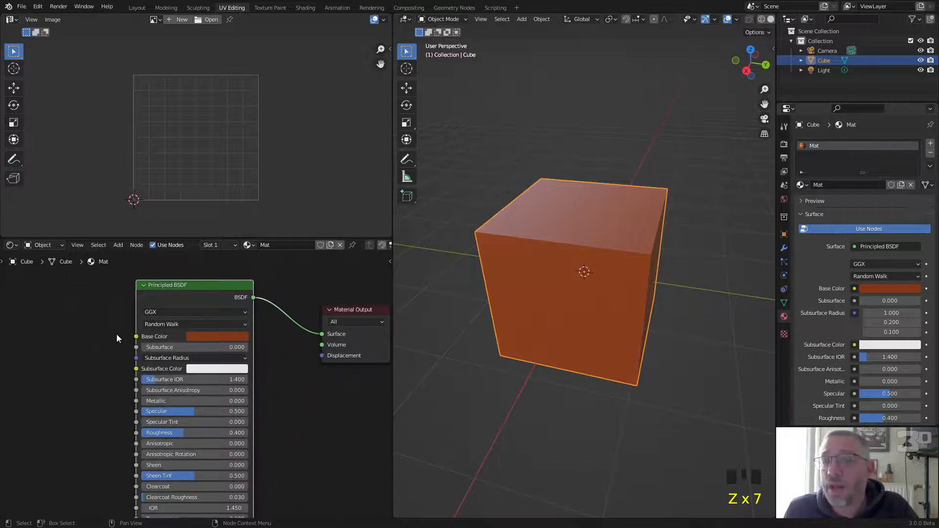
Maximise the editor areas repeatedly and restore the normal multi-area layout each time, starting with the Shader Editor.
key(ctrl+space)
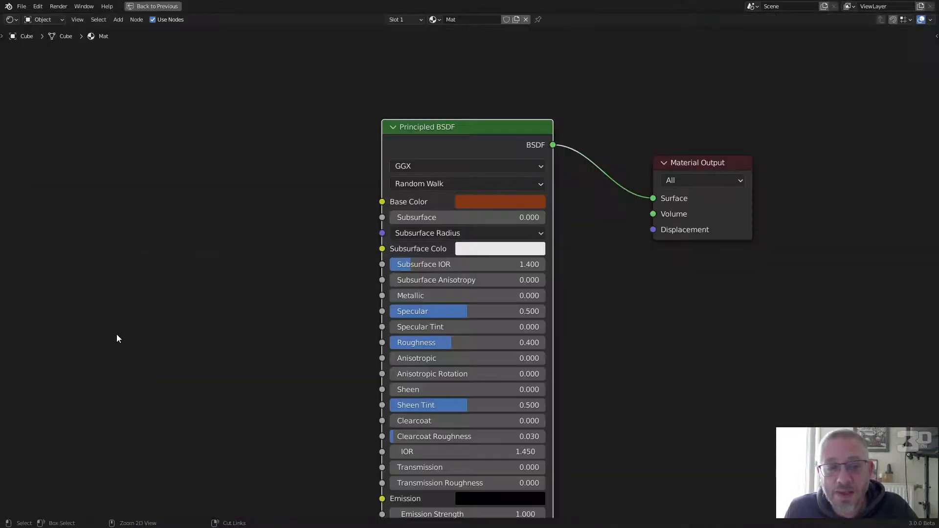
key(ctrl+space)
key(ctrl+space)
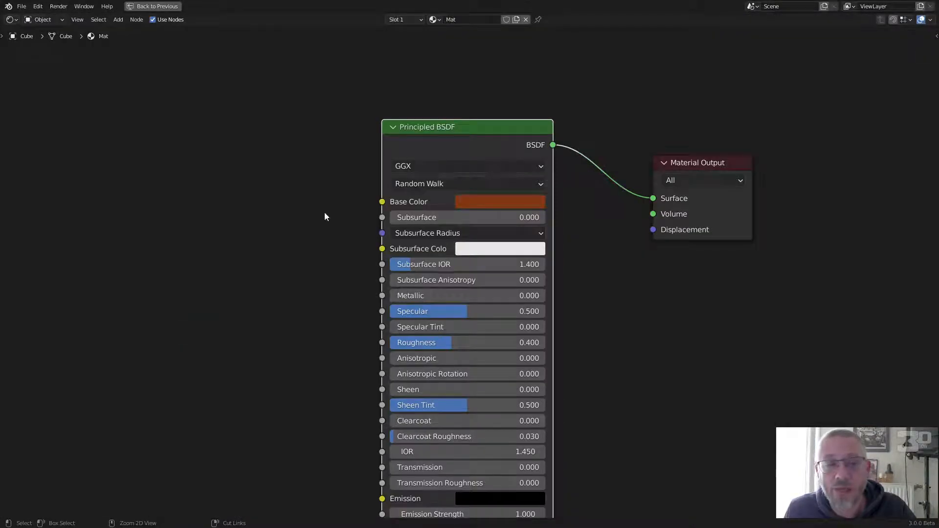
key(ctrl+space)
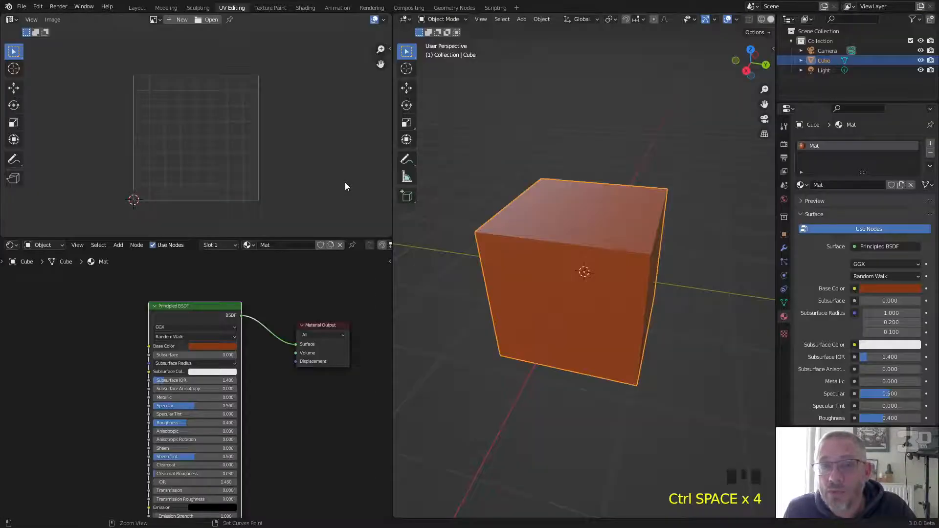
key(ctrl+space)
key(ctrl+space)
key(ctrl+space)
key(ctrl+space)
key(ctrl+space)
key(ctrl+space)
key(ctrl+space)
key(ctrl+space)
key(ctrl+space)
key(ctrl+space)
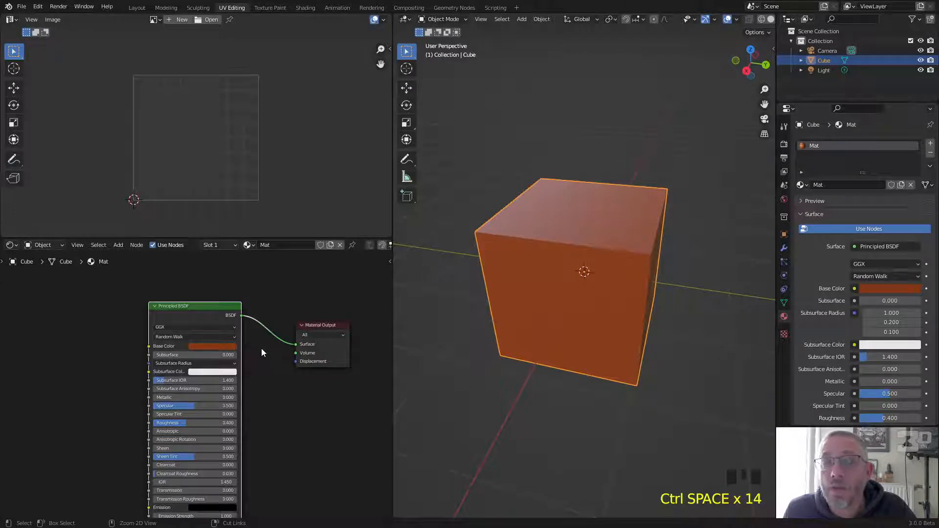
key(ctrl+space)
key(ctrl+space)
key(ctrl+space)
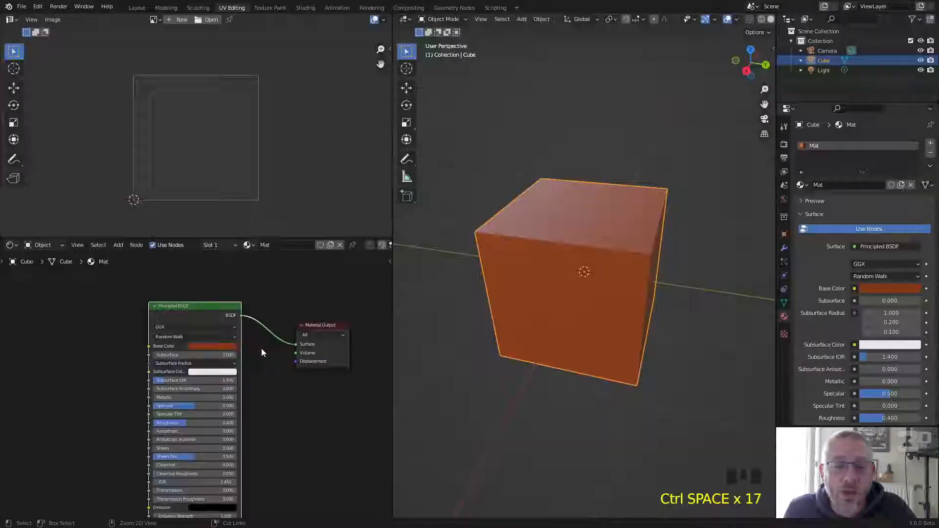
click(80, 245)
mouse_move(113, 345)
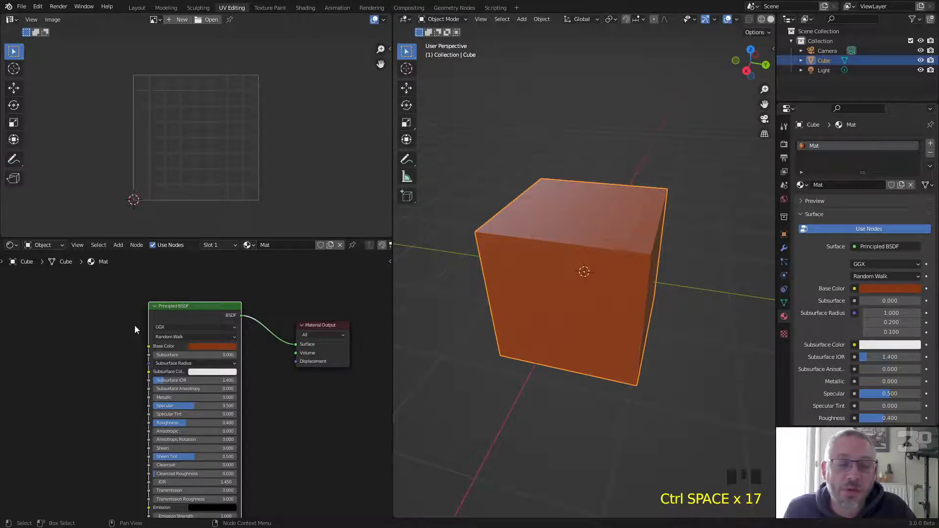
key(ctrl+space)
key(ctrl+space)
key(ctrl+space)
key(ctrl+space)
key(ctrl+space)
key(ctrl+space)
key(ctrl+space)
key(ctrl+space)
key(ctrl+space)
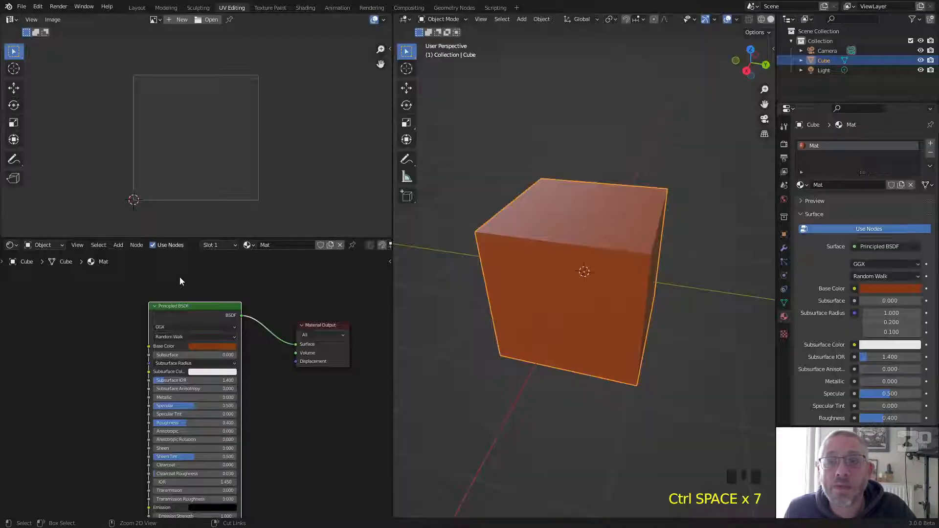
key(ctrl+space)
key(ctrl+space)
key(ctrl+space)
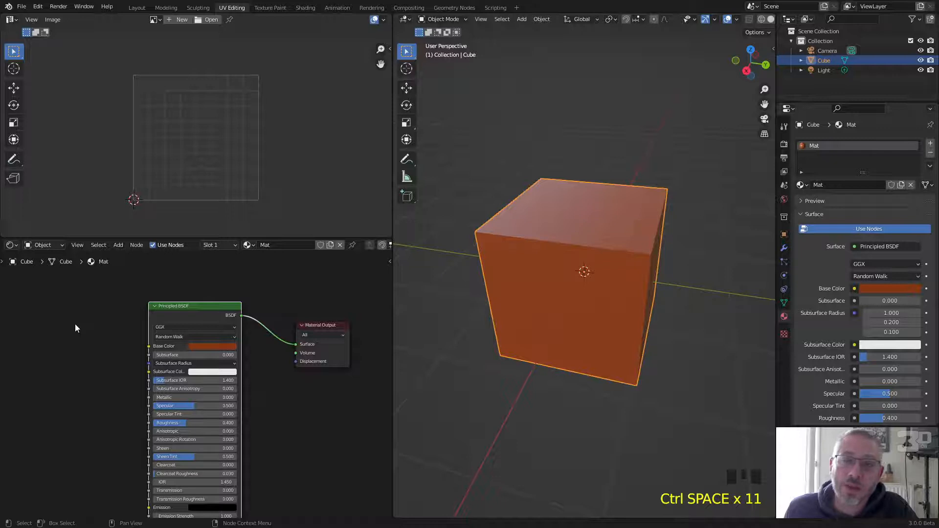
Add a Noise Texture node to the Mat material, placed ahead of the Principled BSDF node.
middle_drag(106, 347, 147, 330)
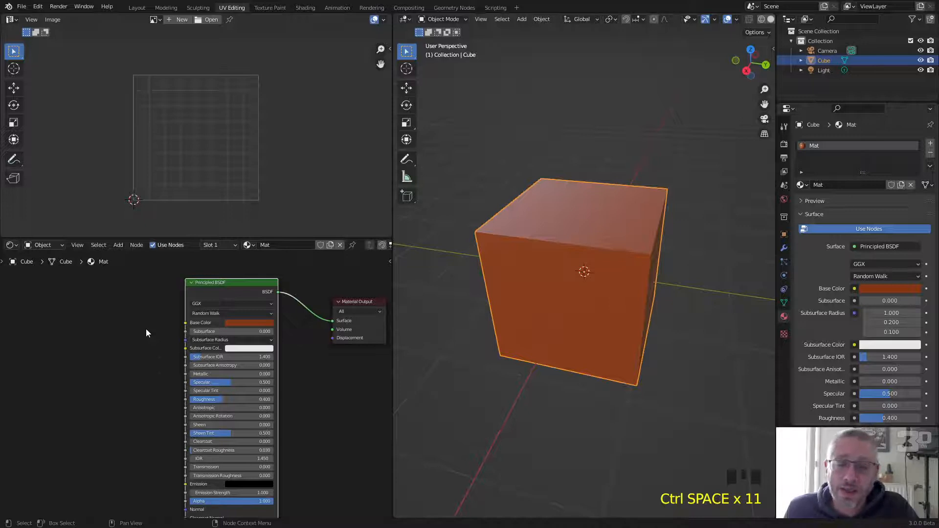
click(118, 245)
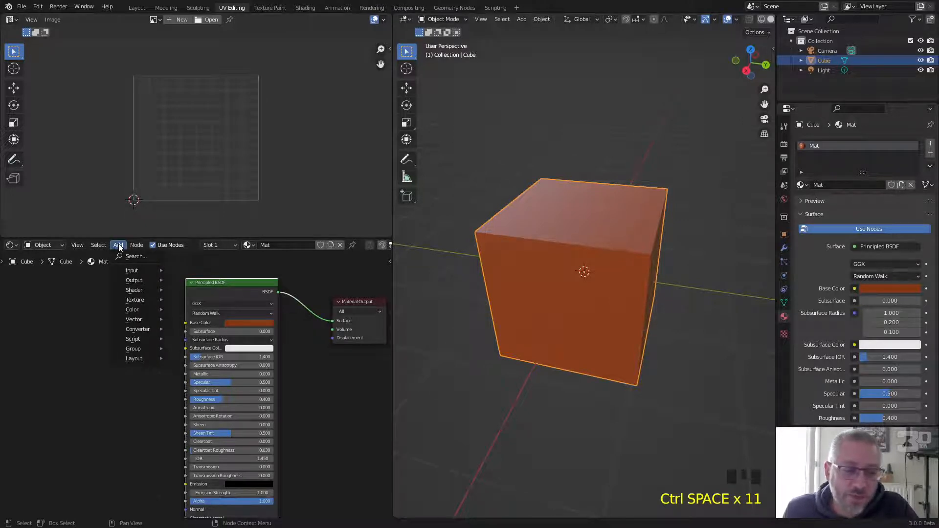
click(119, 245)
mouse_move(140, 303)
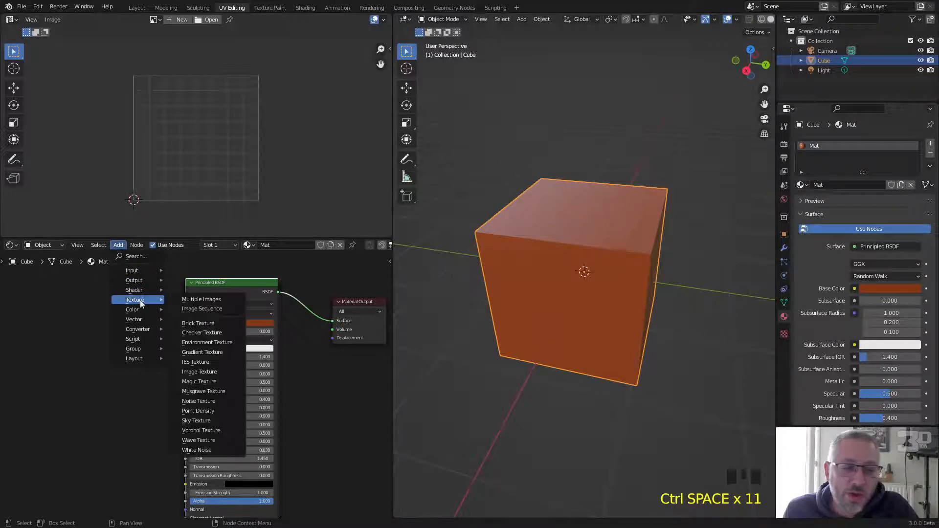
click(214, 407)
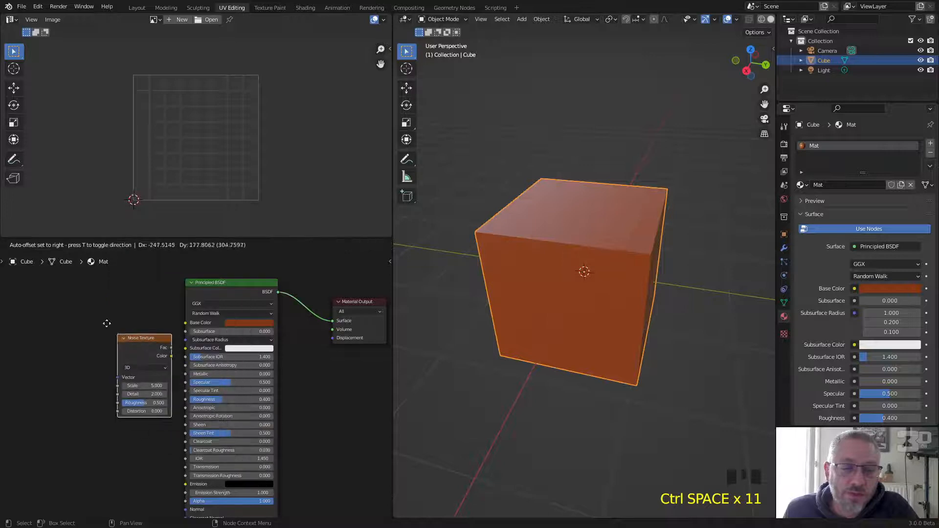
click(79, 313)
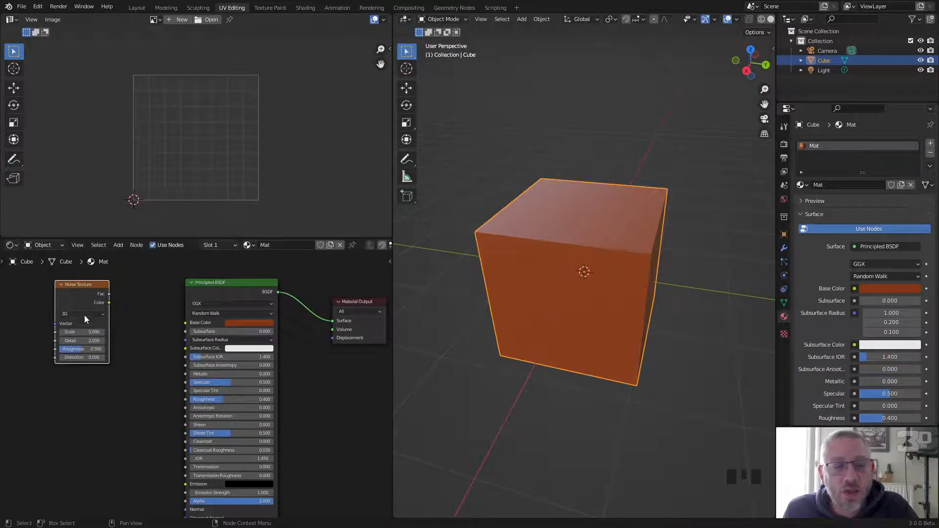
Connect the Noise Texture's Color output to the Base Color input of the Principled BSDF.
scroll(147, 320, up, 1)
scroll(151, 320, up, 4)
middle_drag(148, 321, 202, 369)
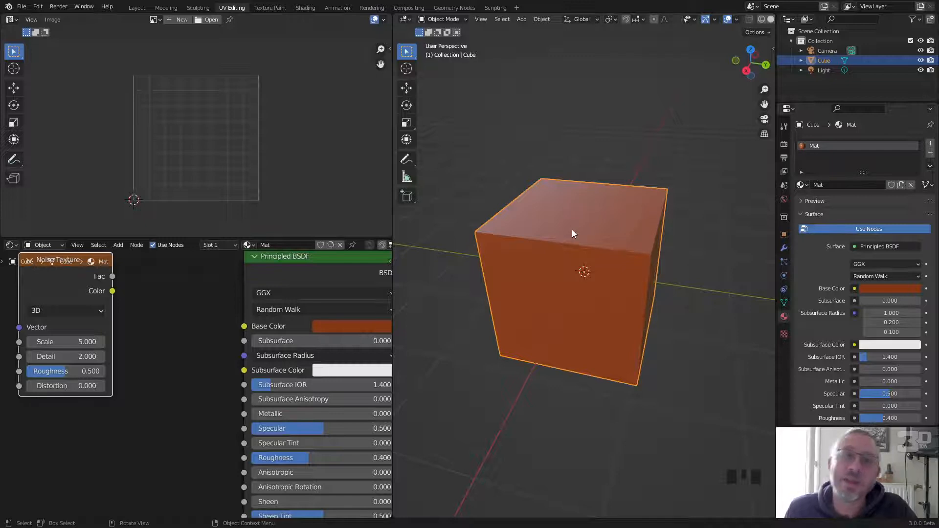
middle_drag(178, 312, 179, 338)
click(83, 288)
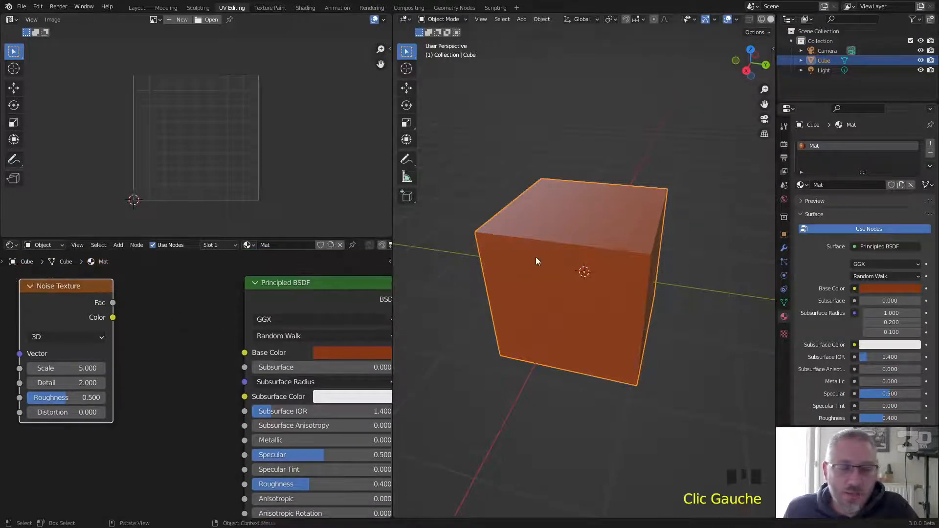
drag(113, 318, 245, 352)
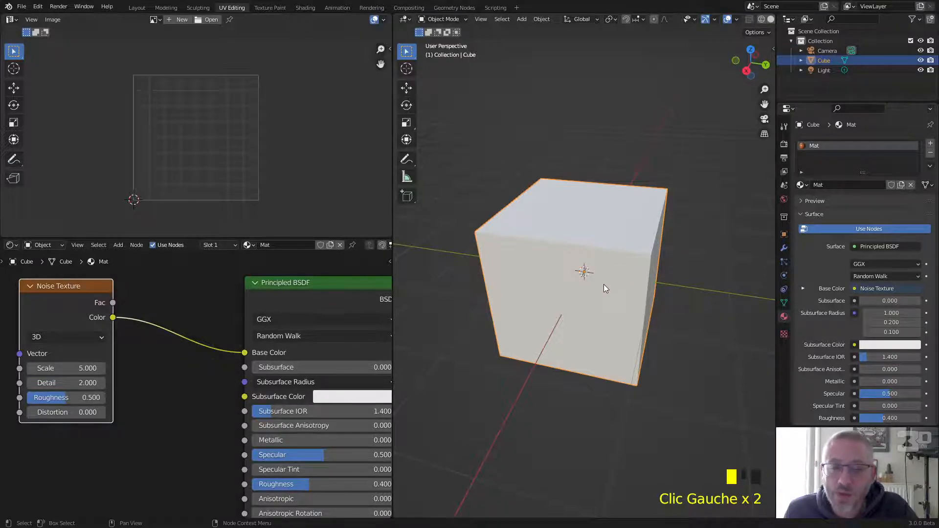
Examine the noise texture on the cube's faces from several angles and distances.
scroll(580, 281, up, 4)
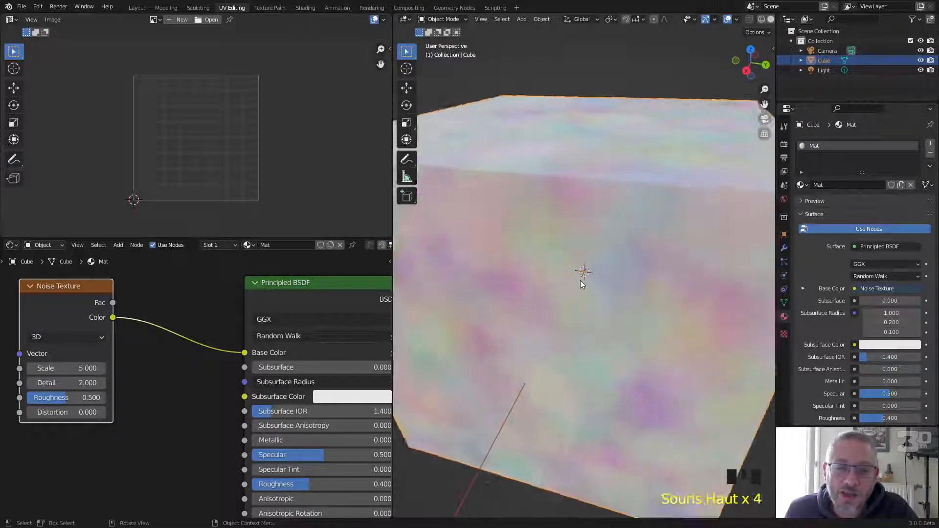
scroll(612, 268, down, 2)
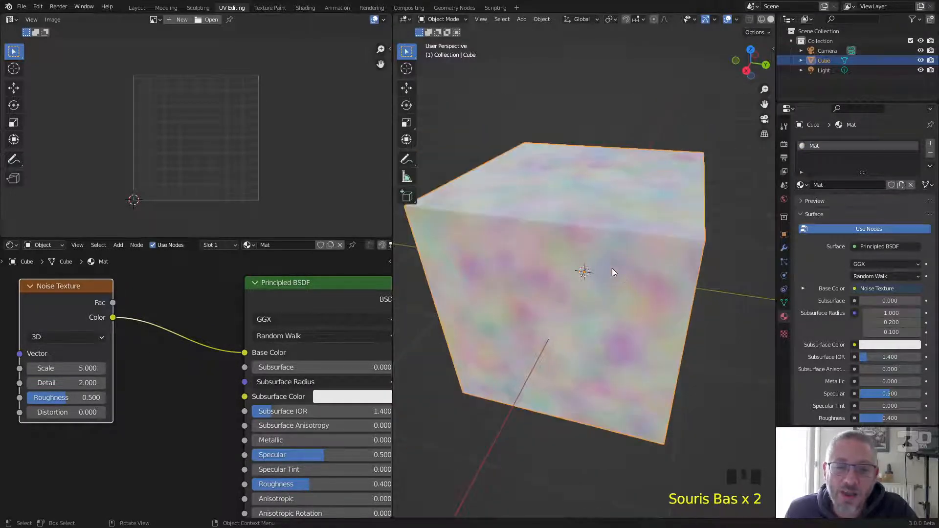
click(66, 287)
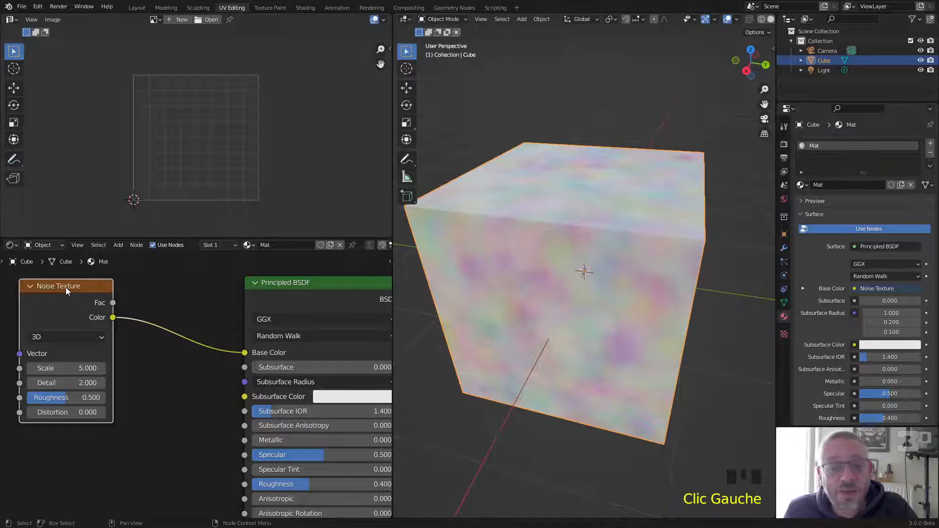
middle_drag(635, 306, 575, 213)
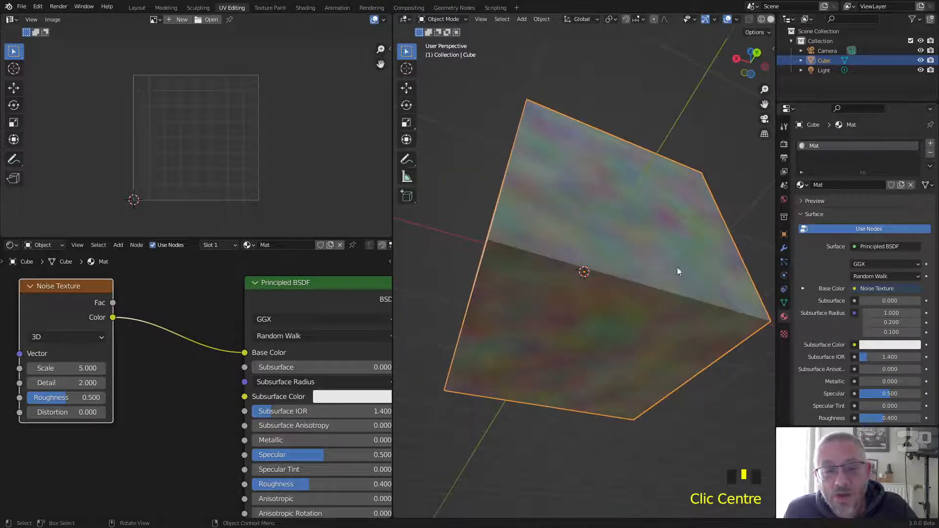
middle_drag(690, 250, 574, 321)
scroll(561, 198, up, 3)
middle_drag(693, 231, 631, 240)
scroll(560, 211, down, 2)
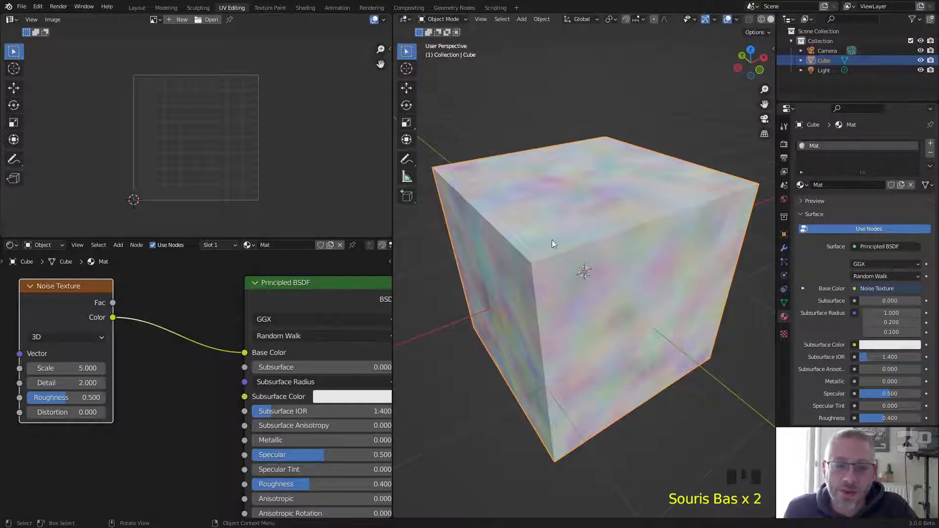
Move the Noise Texture node further from the Principled BSDF and insert an RGB to BW node into the link between them.
scroll(174, 367, down, 2)
drag(172, 325, 57, 305)
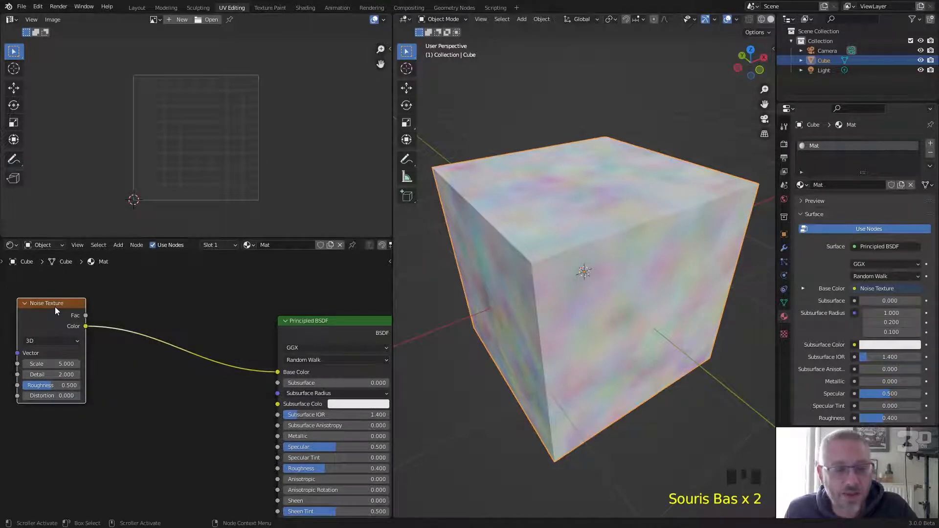
click(118, 245)
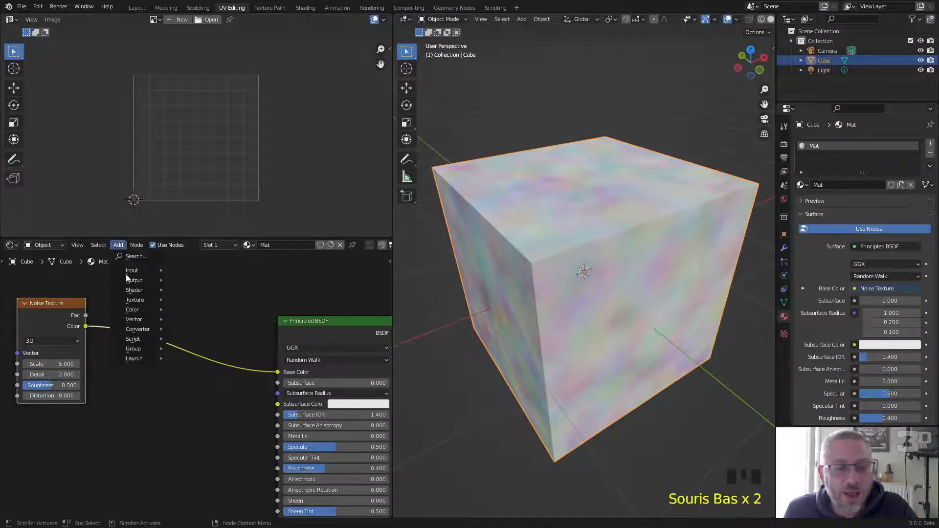
mouse_move(142, 329)
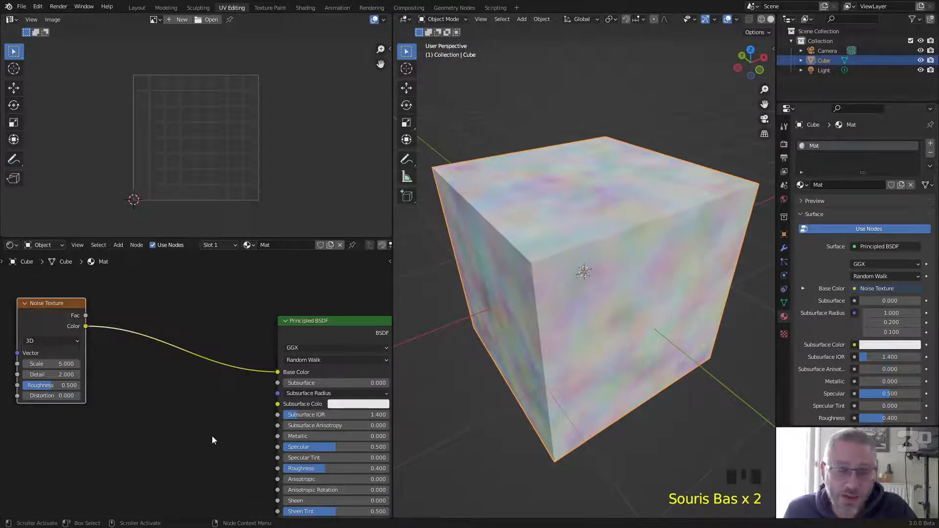
click(119, 245)
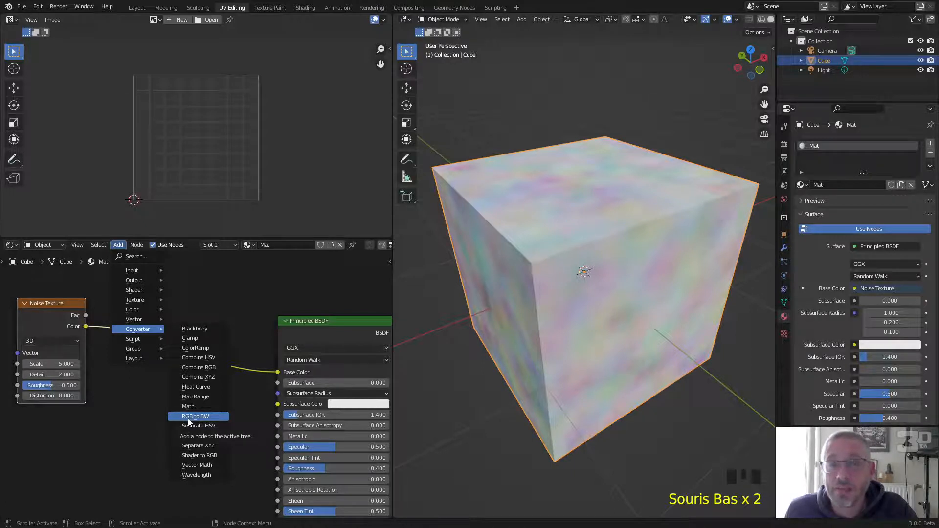
click(200, 419)
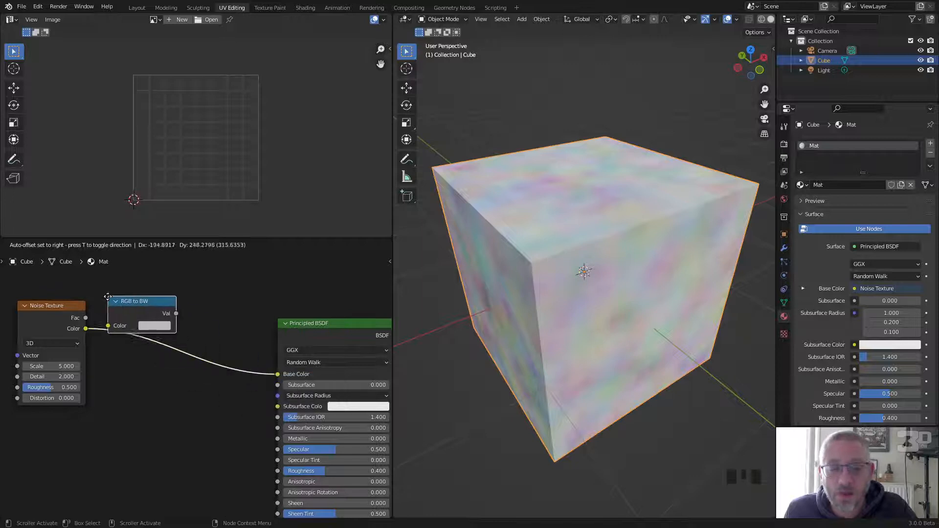
click(124, 314)
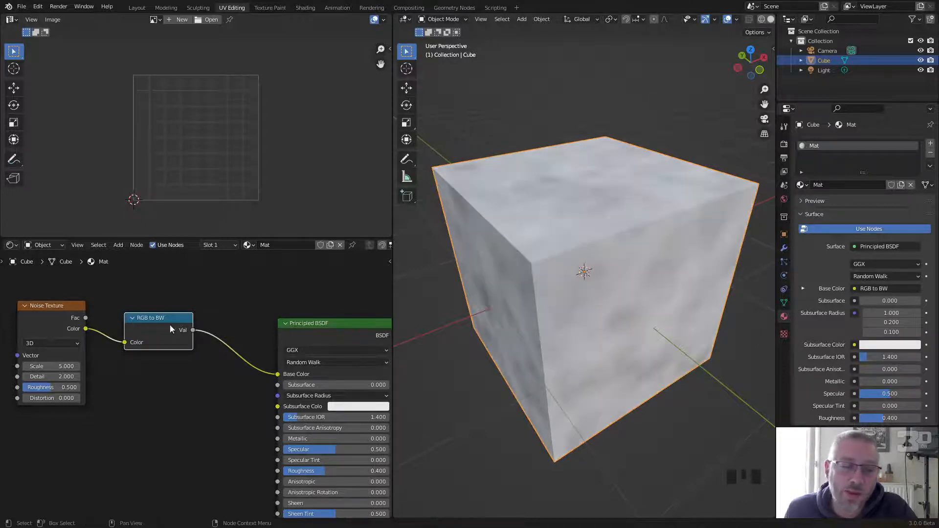
Move the RGB to BW node closer to the Noise Texture and insert a ColorRamp node between it and the Principled BSDF.
middle_drag(614, 173, 631, 291)
drag(162, 318, 146, 304)
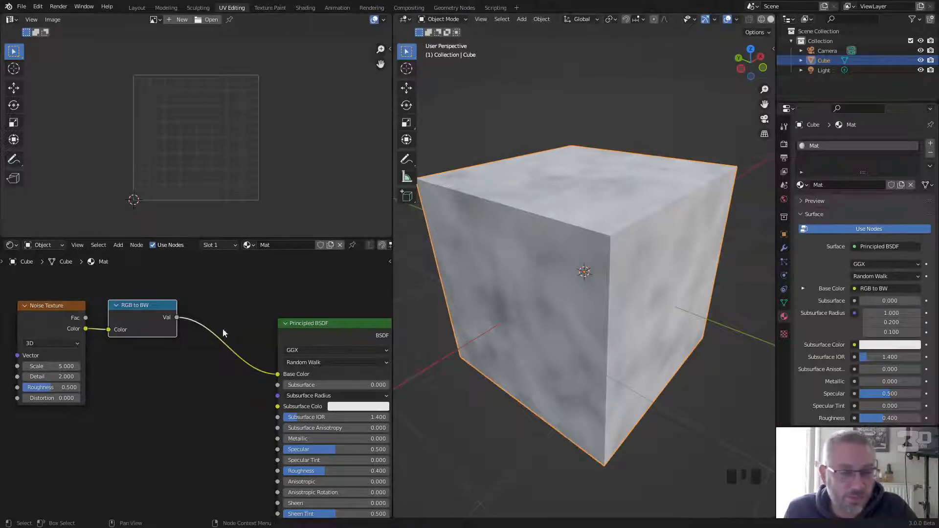
click(117, 245)
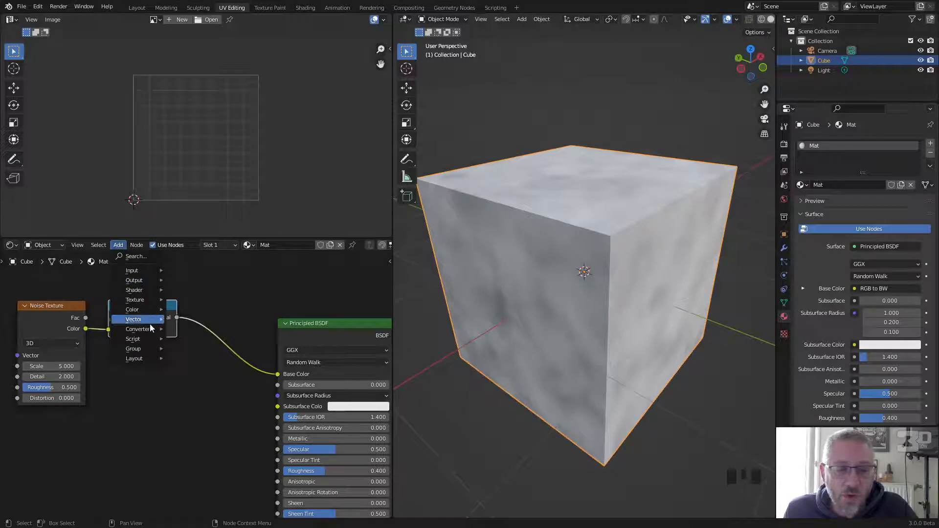
mouse_move(147, 331)
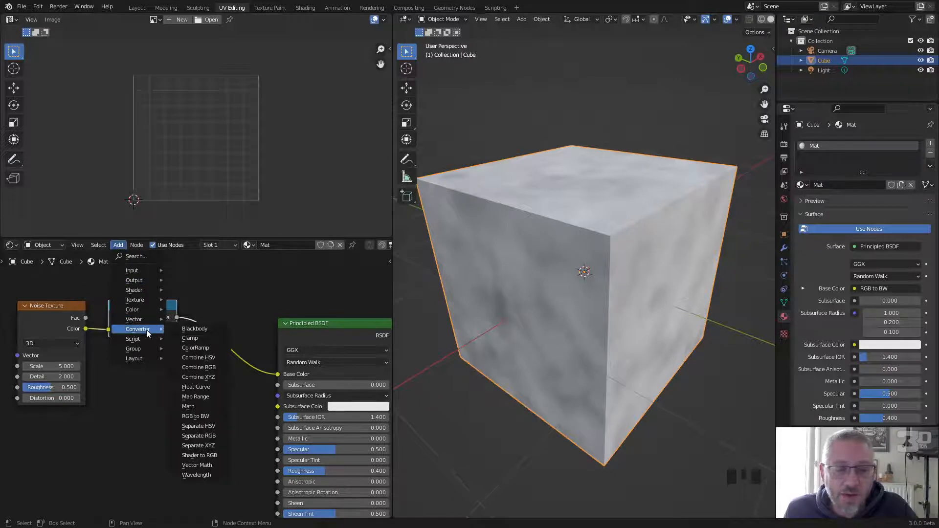
click(201, 347)
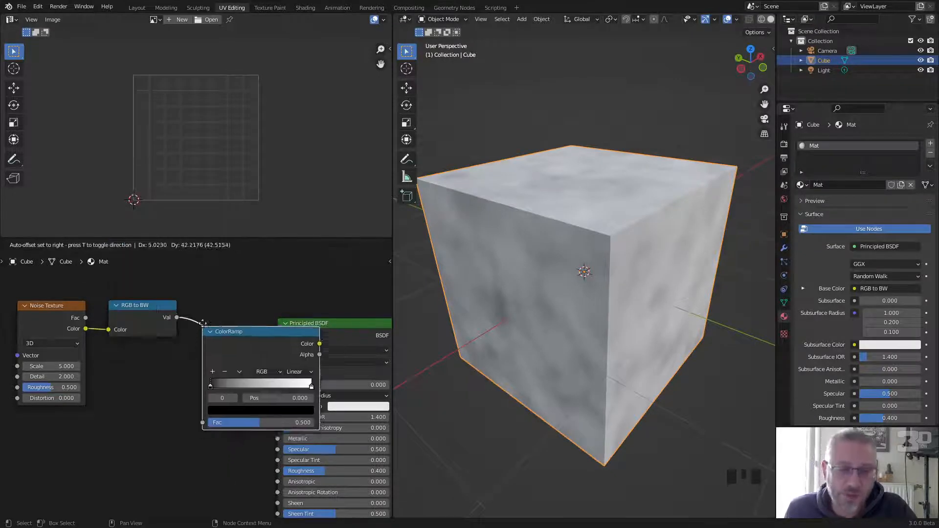
click(208, 297)
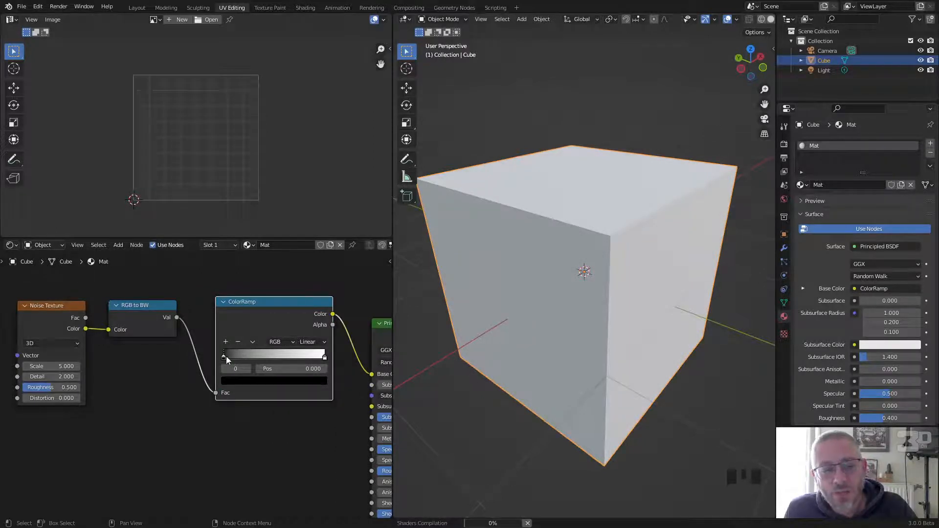
Raise the noise contrast by moving the ColorRamp's black stop to position 0.473 and its white stop to 0.545.
drag(223, 358, 274, 362)
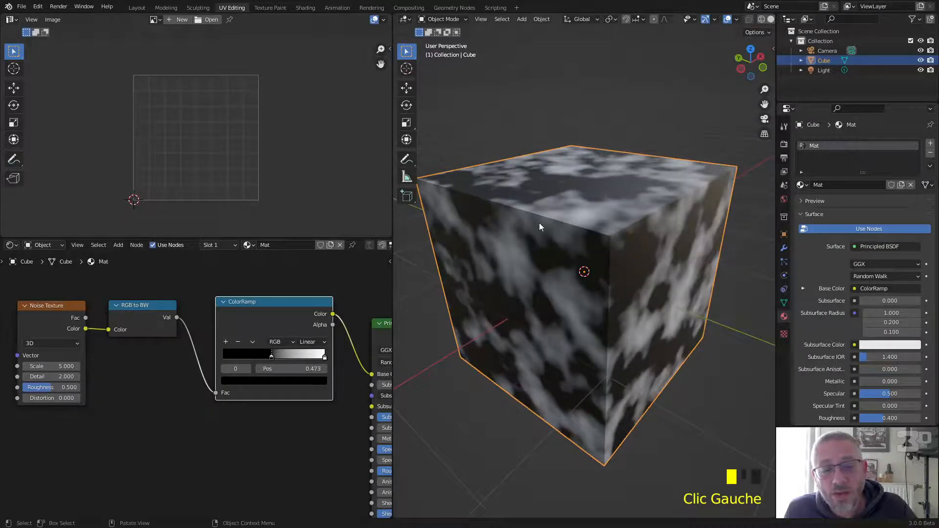
click(319, 358)
drag(319, 360, 274, 361)
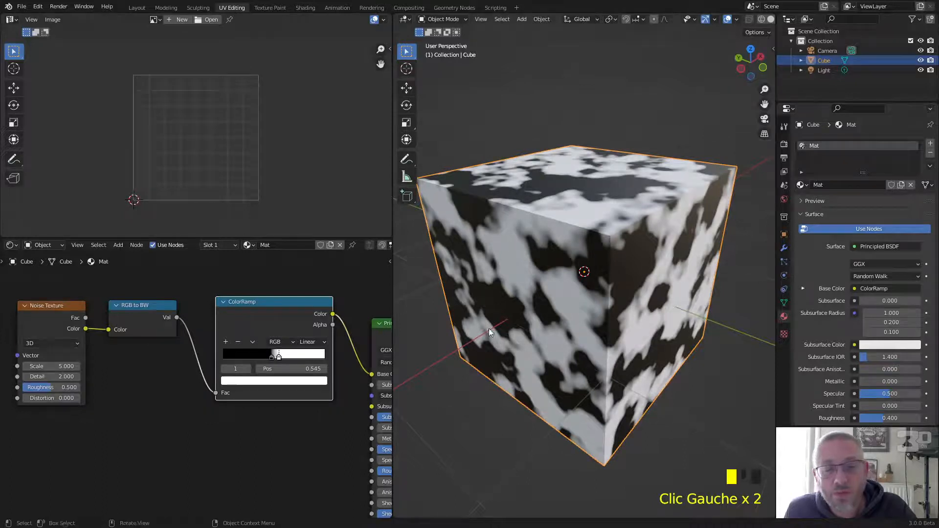
Try the Noise Texture in 1D and inspect the pattern on the cube's top and side faces.
middle_drag(559, 224, 662, 218)
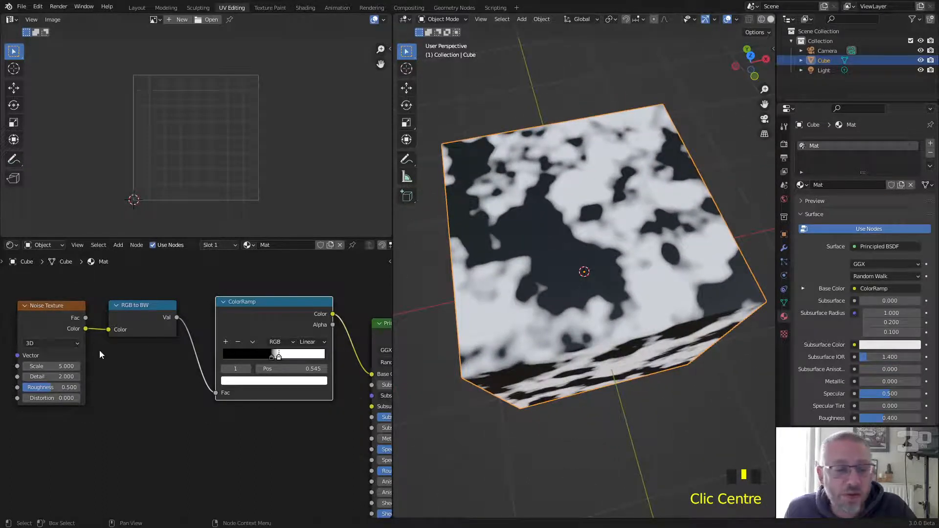
middle_drag(100, 415, 157, 352)
scroll(130, 367, up, 2)
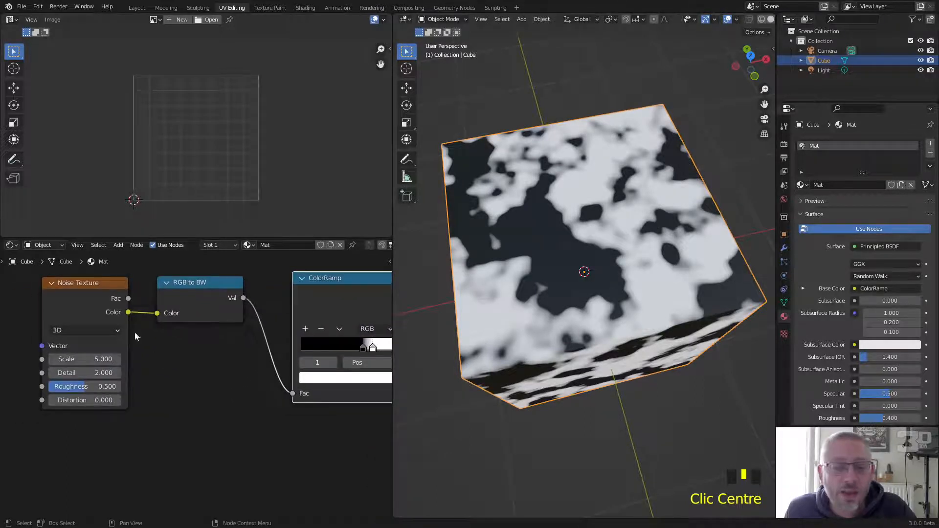
click(113, 332)
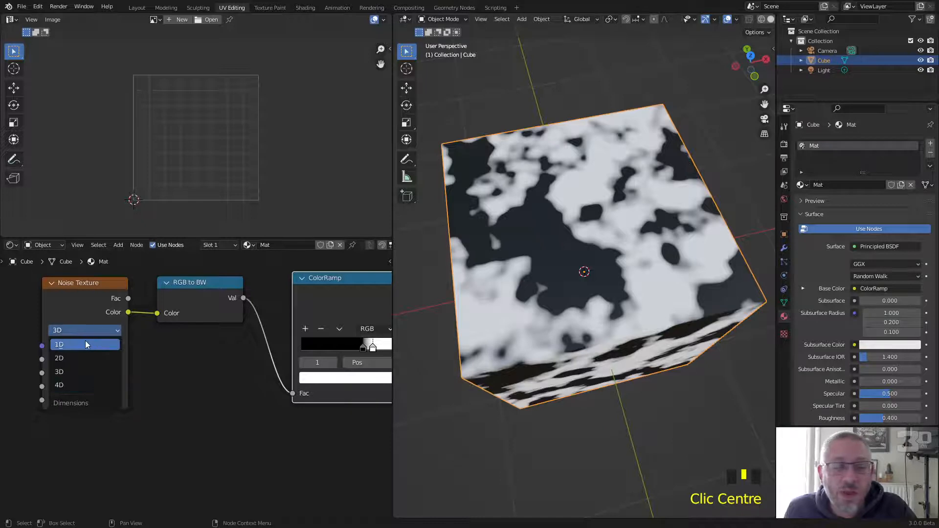
click(95, 345)
middle_drag(537, 318, 581, 286)
click(91, 331)
click(91, 343)
Try the Noise Texture in 2D and inspect the cube's top, sides and underside.
click(91, 331)
click(86, 358)
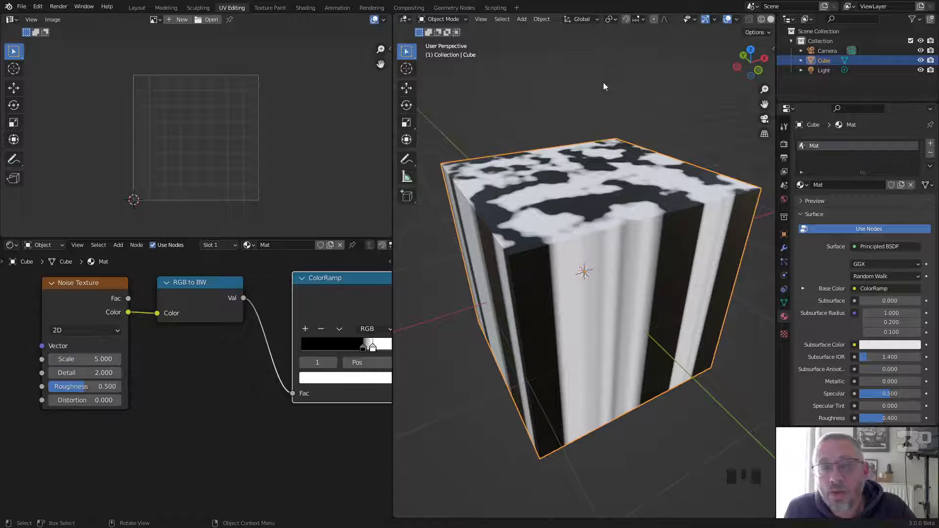
mouse_move(590, 286)
middle_down()
mouse_move(593, 245)
mouse_move(629, 267)
mouse_move(602, 297)
middle_up()
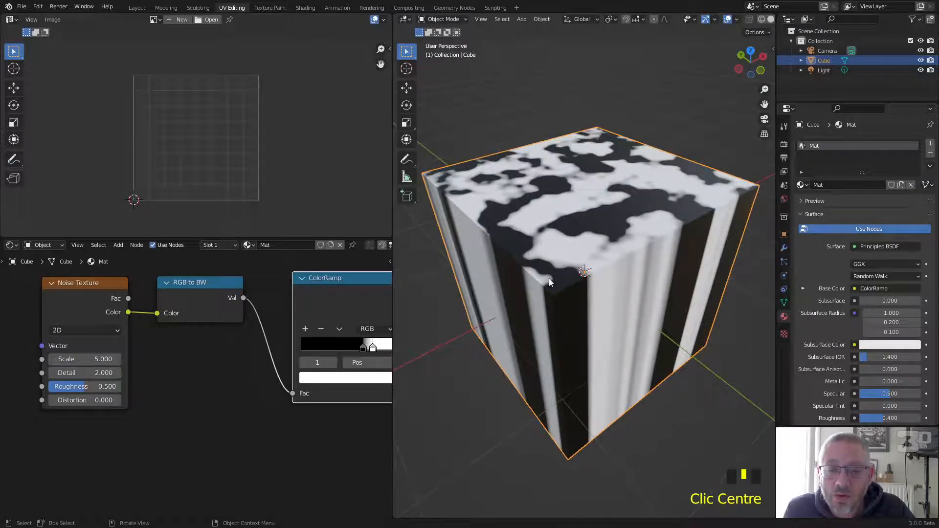
middle_drag(575, 454, 582, 269)
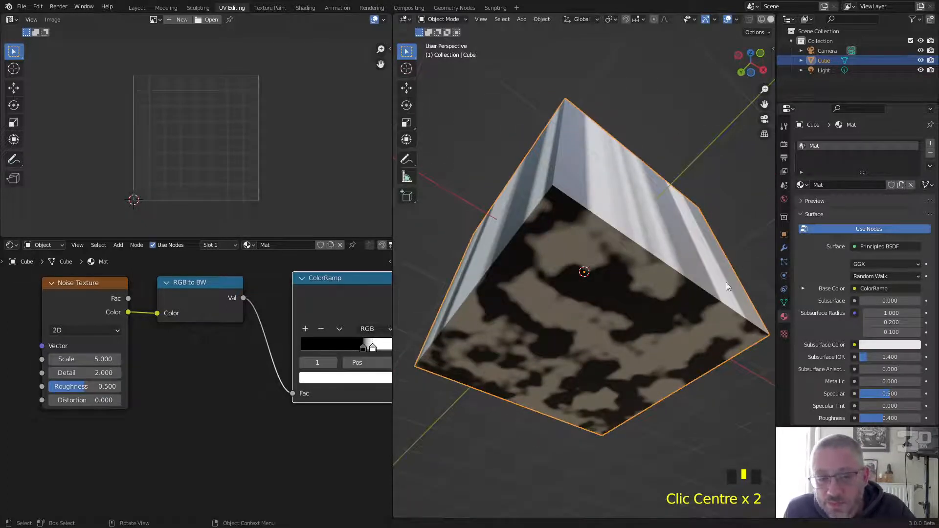
middle_drag(642, 204, 424, 269)
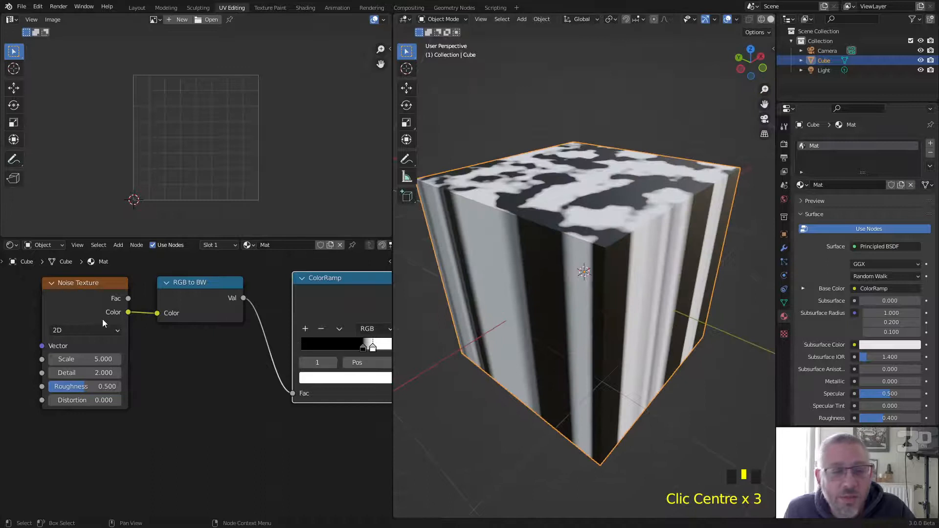
Return the Noise Texture to 3D and compare the pattern across the cube's faces.
click(97, 331)
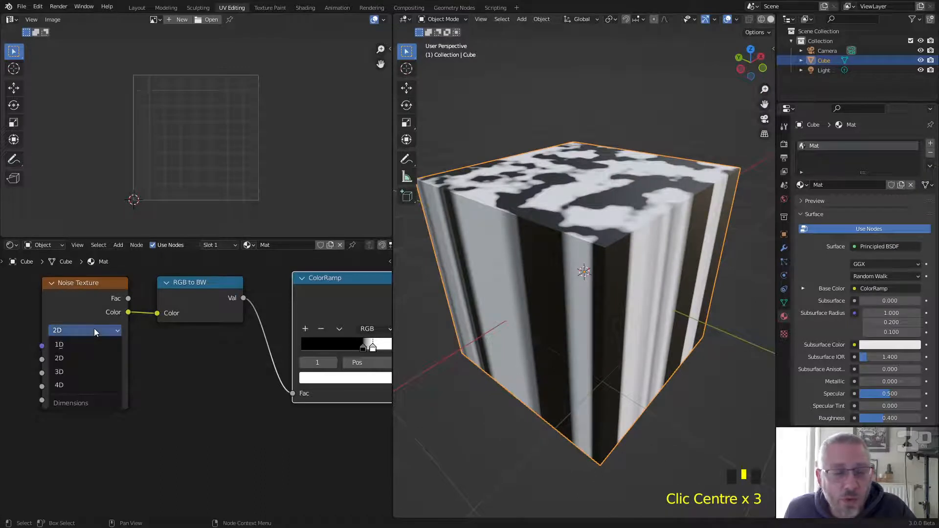
click(83, 371)
middle_drag(620, 284, 547, 302)
mouse_move(647, 270)
middle_down()
mouse_move(523, 248)
mouse_move(633, 259)
middle_up()
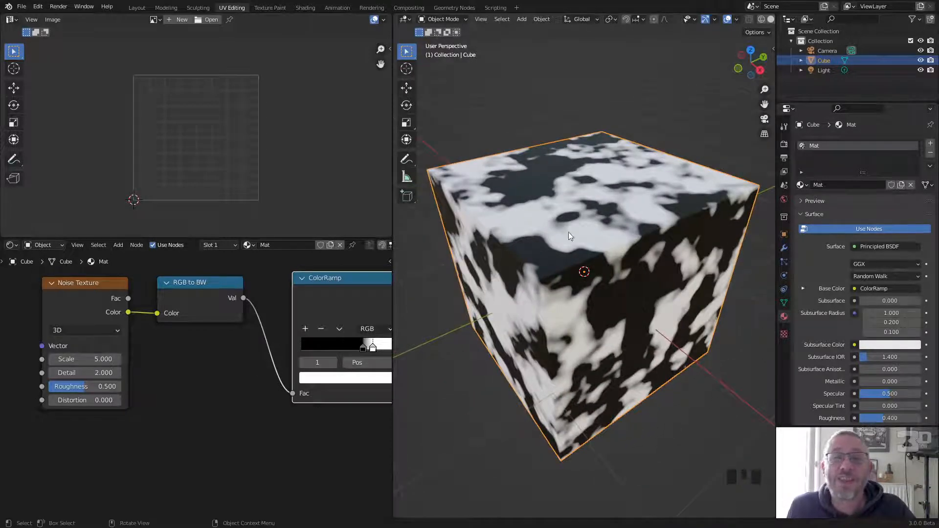
Switch the Noise Texture to 4D and vary its W value to evolve the pattern, ending at 3.430.
click(104, 330)
click(86, 385)
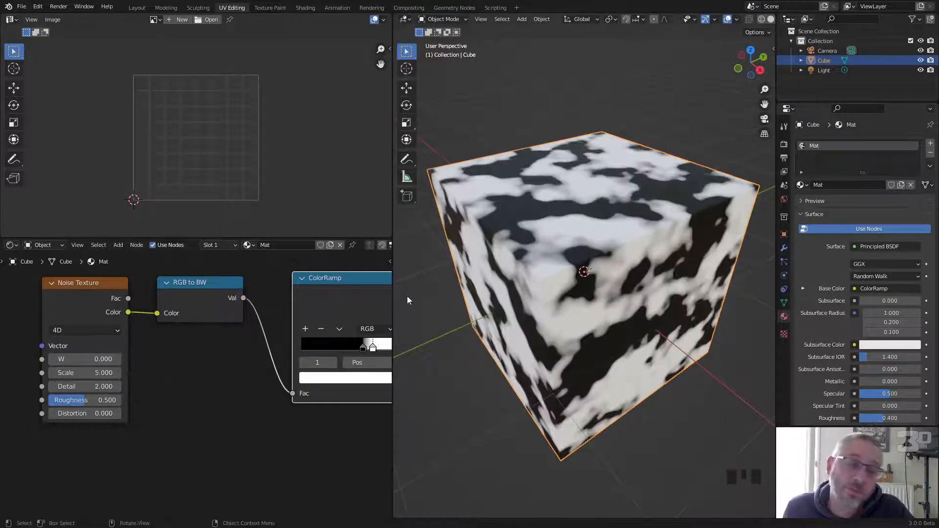
mouse_move(67, 363)
mouse_down()
mouse_move(118, 363)
mouse_move(78, 358)
mouse_up()
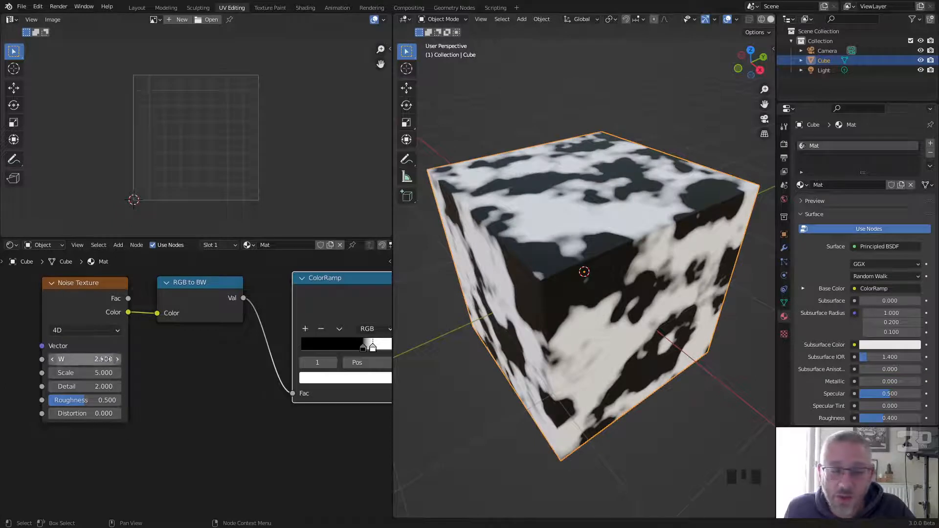
drag(98, 359, 93, 359)
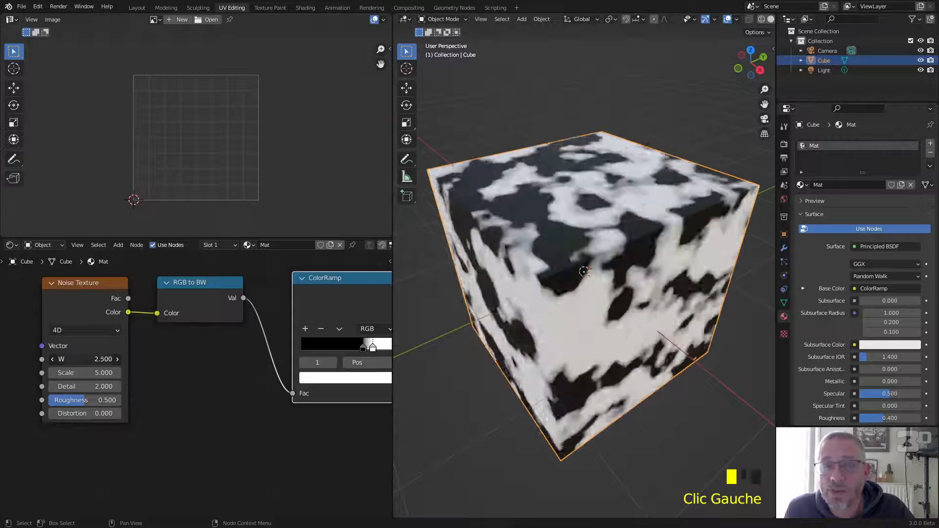
drag(93, 358, 105, 359)
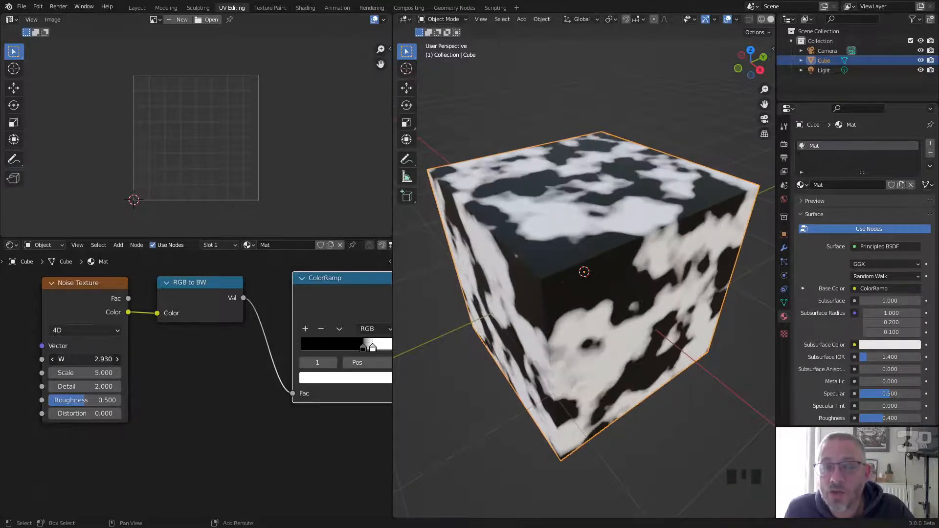
drag(106, 359, 106, 358)
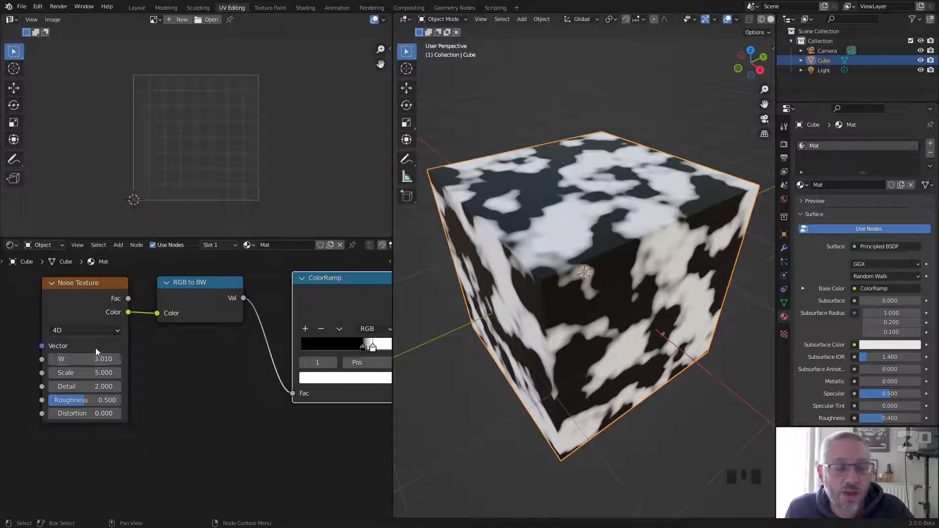
mouse_move(94, 359)
mouse_down()
mouse_move(71, 359)
mouse_move(109, 358)
mouse_up()
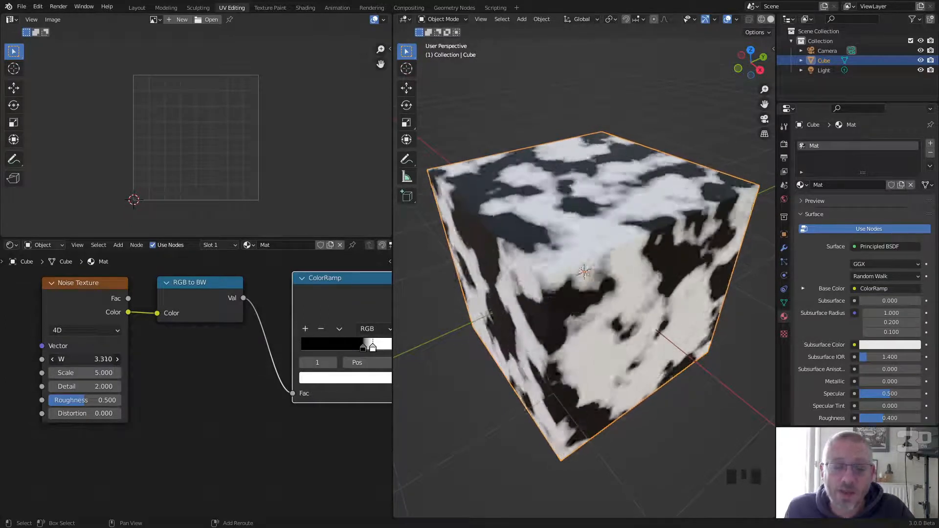
Try different Noise Texture scales, ending at 0.400, and view the enlarged pattern on the cube.
drag(94, 373, 96, 372)
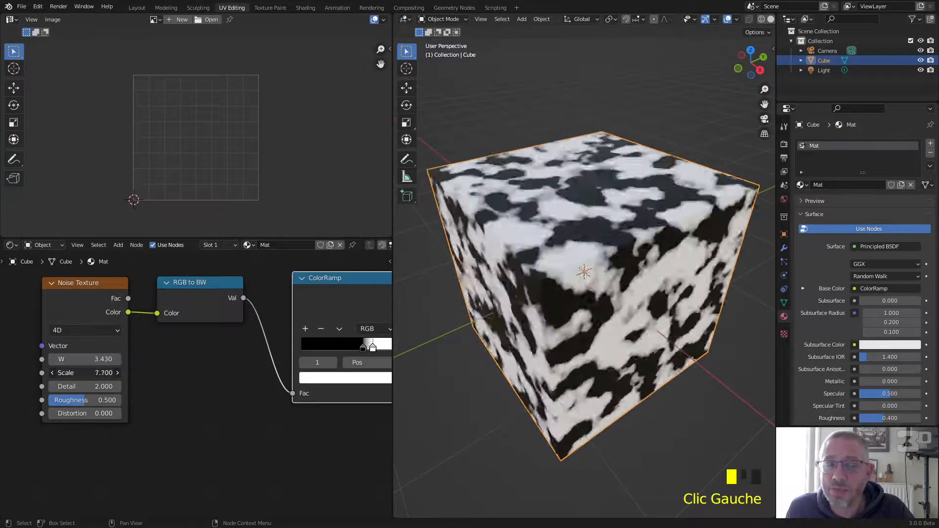
drag(96, 373, 83, 373)
middle_drag(593, 229, 532, 193)
Select the ColorRamp's black and white stops in turn, directly and by index, to compare their positions and colours.
middle_drag(354, 291, 215, 301)
scroll(255, 296, up, 3)
scroll(255, 292, up, 2)
click(227, 272)
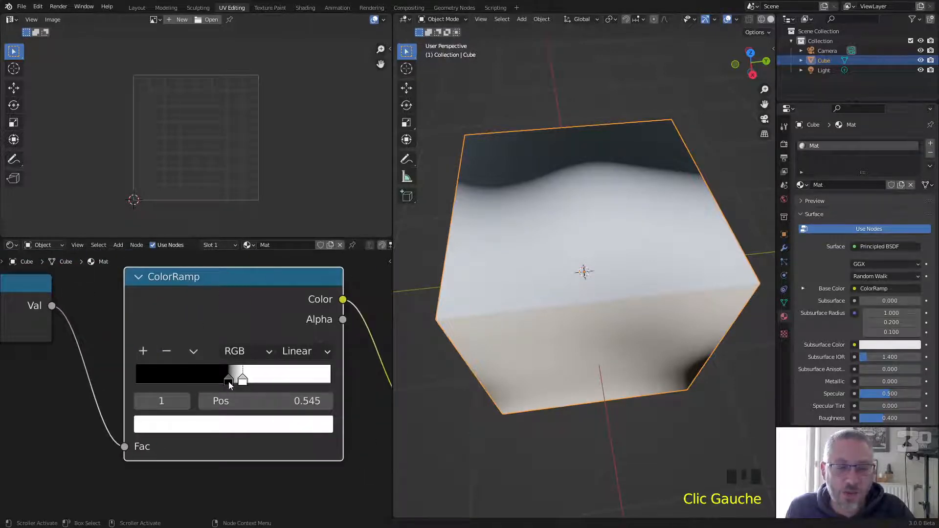
click(228, 381)
click(243, 381)
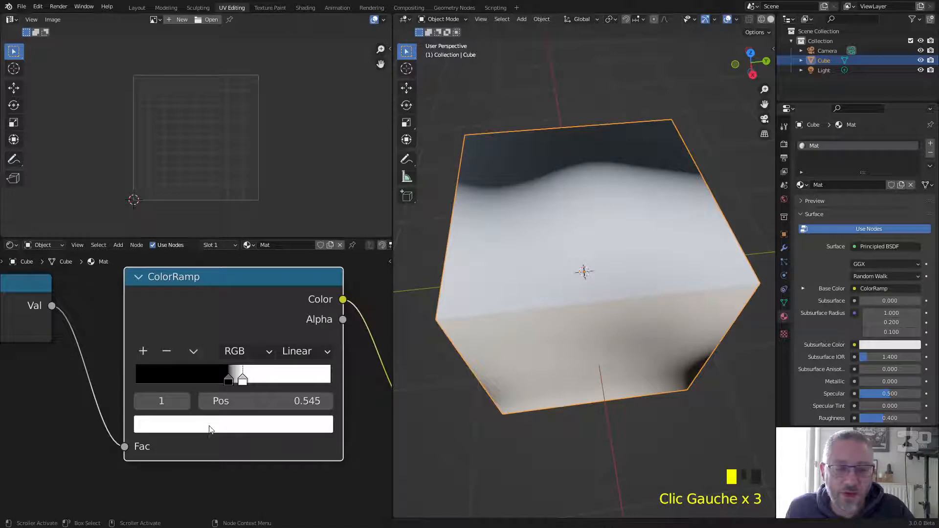
click(227, 385)
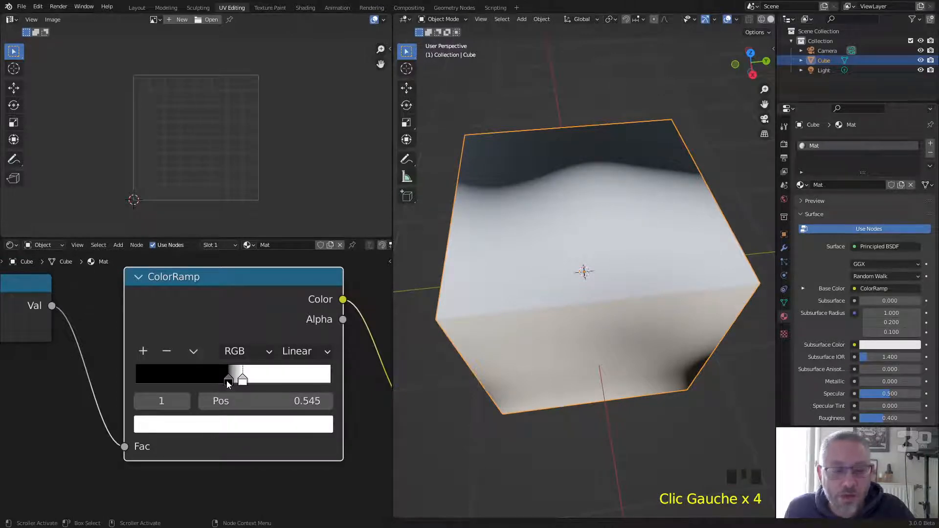
triple_click(228, 382)
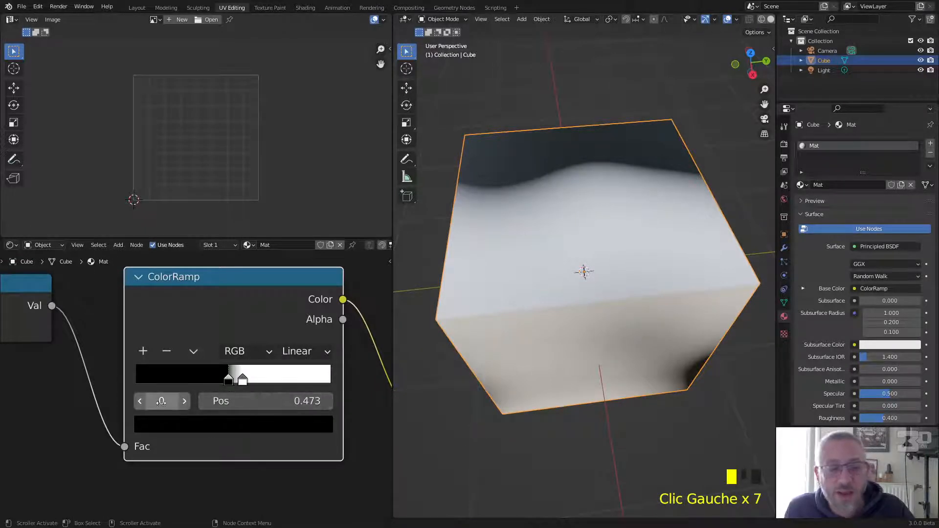
click(186, 405)
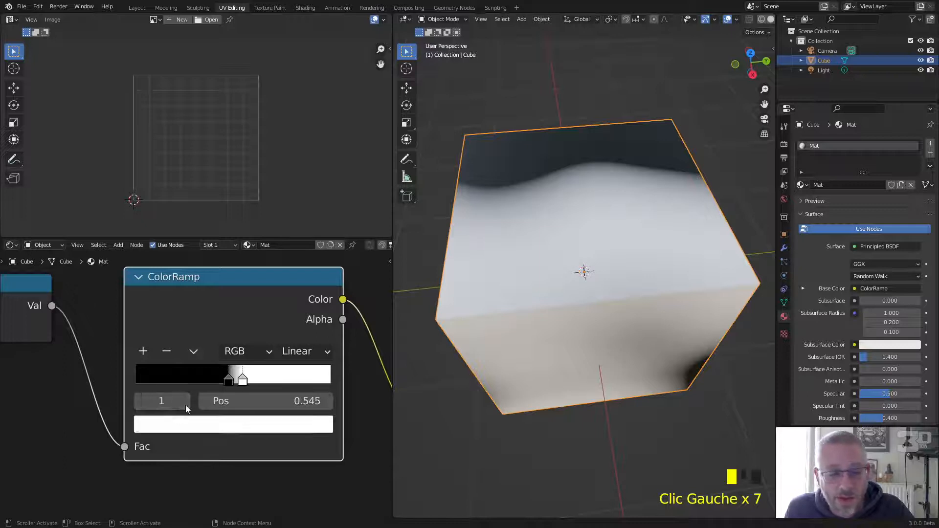
click(140, 402)
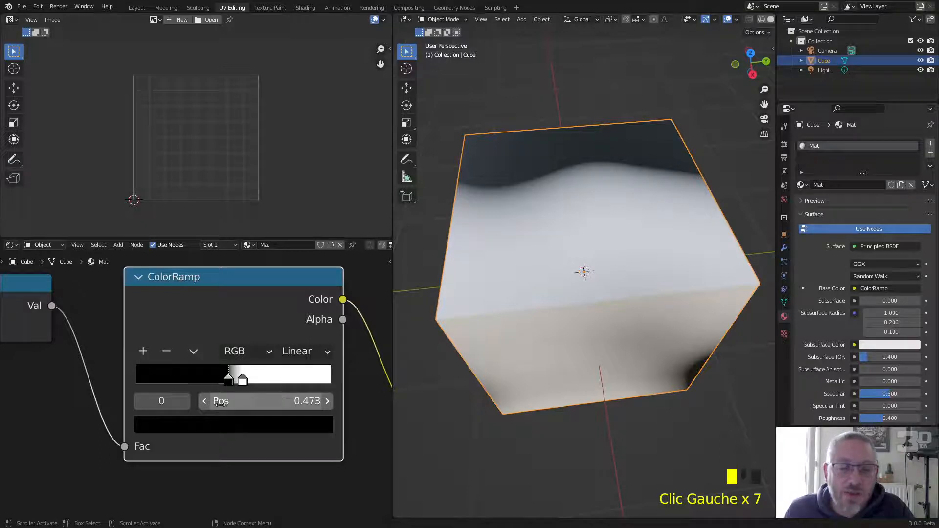
Sharpen the black-to-white transition by moving the ColorRamp's black stop to 0.517 and its white stop to 0.521.
shift+drag(229, 380, 248, 383)
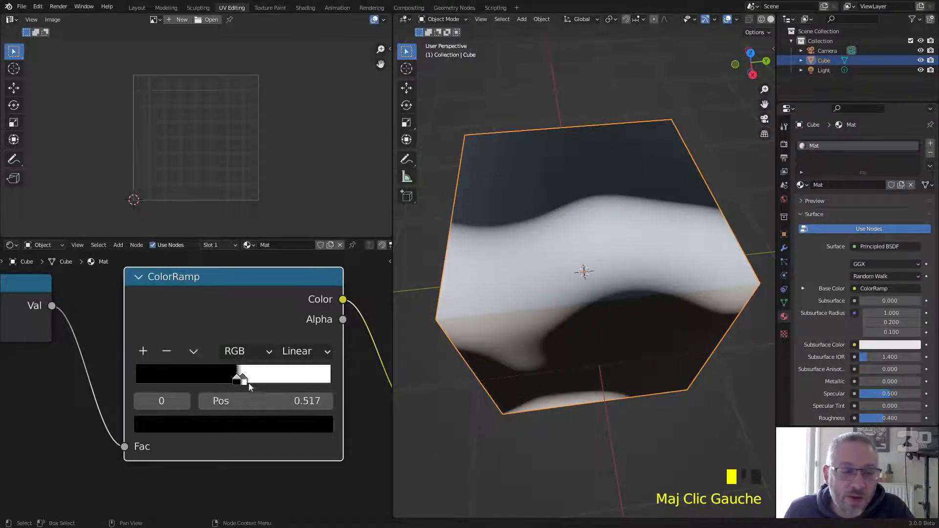
click(186, 401)
shift+drag(242, 380, 237, 380)
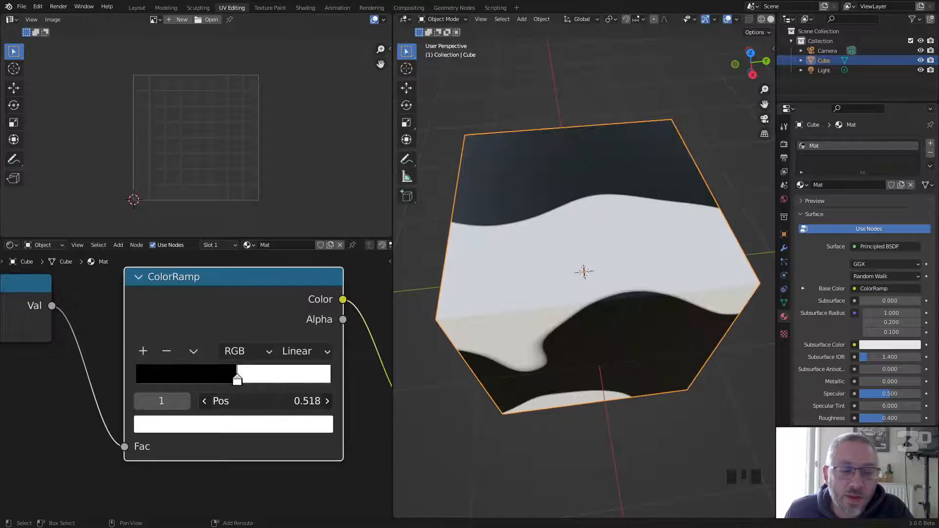
shift+drag(304, 401, 305, 402)
middle_drag(916, 278, 916, 272)
middle_drag(685, 318, 617, 278)
middle_drag(544, 242, 640, 151)
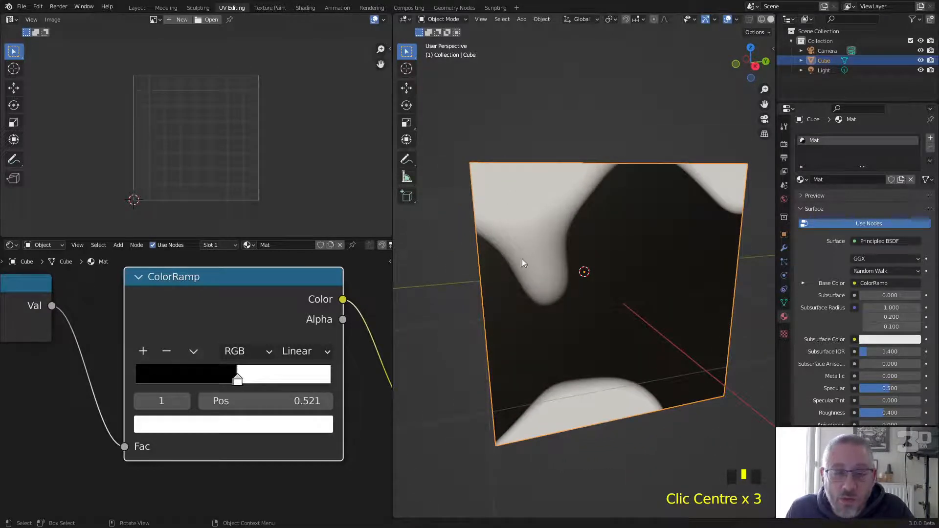
Soften the transition by spreading the ColorRamp's stops apart, with the black stop at 0.503.
mouse_move(238, 381)
mouse_down()
mouse_move(246, 383)
mouse_move(234, 380)
mouse_up()
click(244, 382)
scroll(592, 302, down, 5)
middle_drag(592, 302, 541, 344)
Set the Noise Texture's Scale to 1.570 and its Detail to 7.700 for a cloud-like pattern.
middle_drag(125, 330, 68, 318)
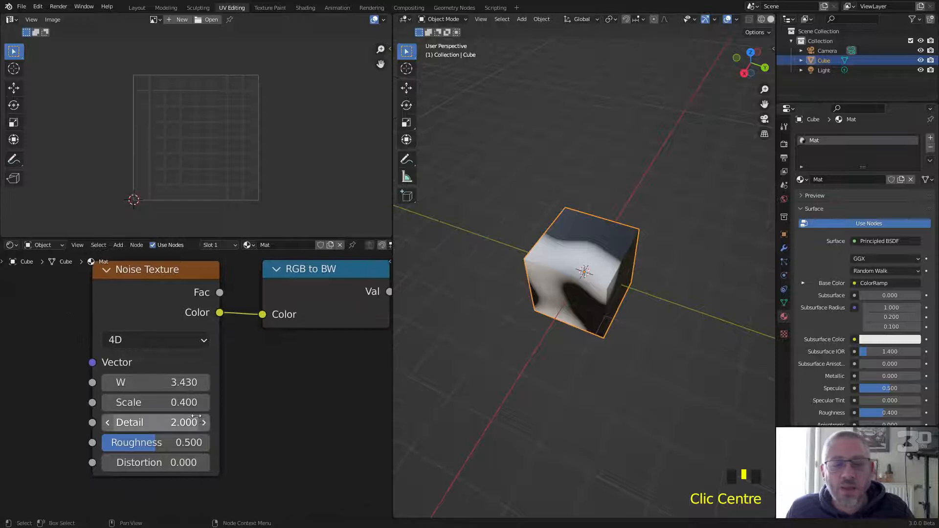
scroll(602, 292, up, 6)
middle_drag(601, 292, 562, 303)
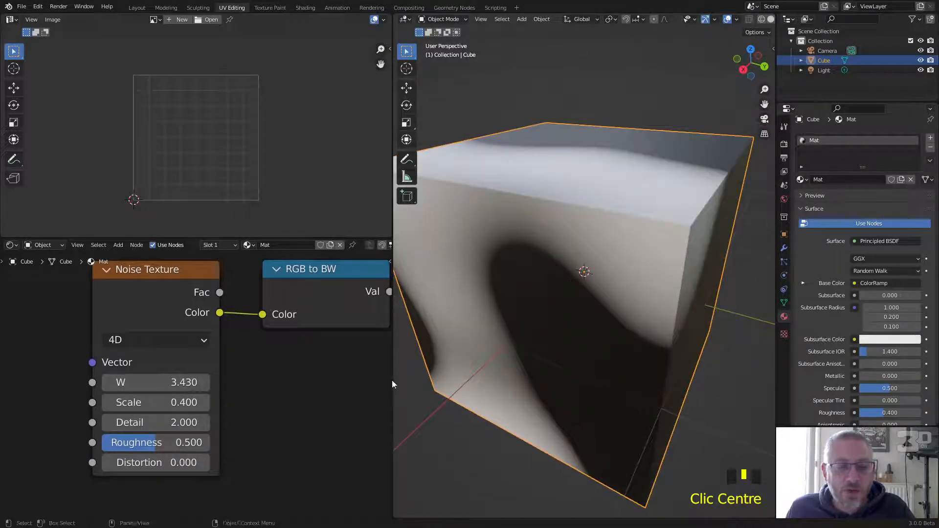
shift+drag(179, 400, 238, 400)
shift+drag(156, 402, 210, 422)
middle_drag(540, 370, 506, 291)
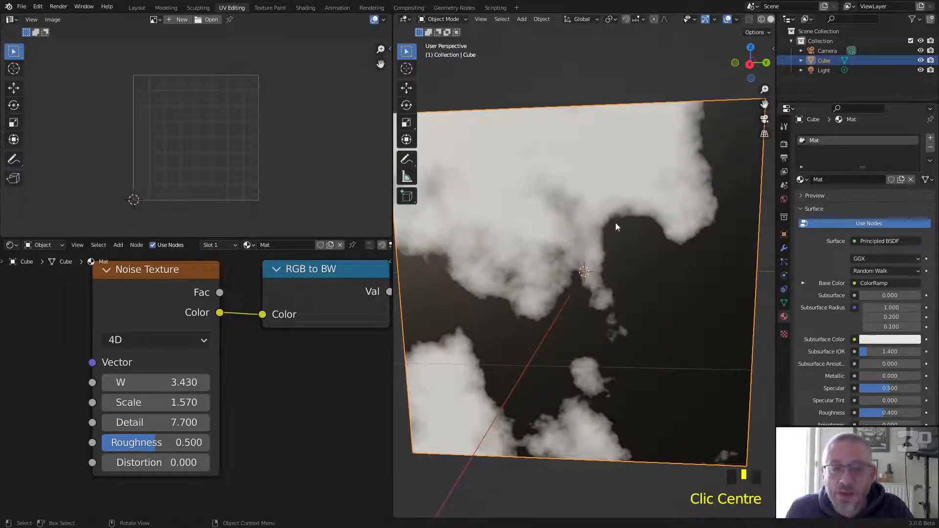
Test low and high Roughness on the Noise Texture, then set it to 0.667 and inspect the cube.
drag(153, 442, 37, 442)
drag(147, 442, 303, 443)
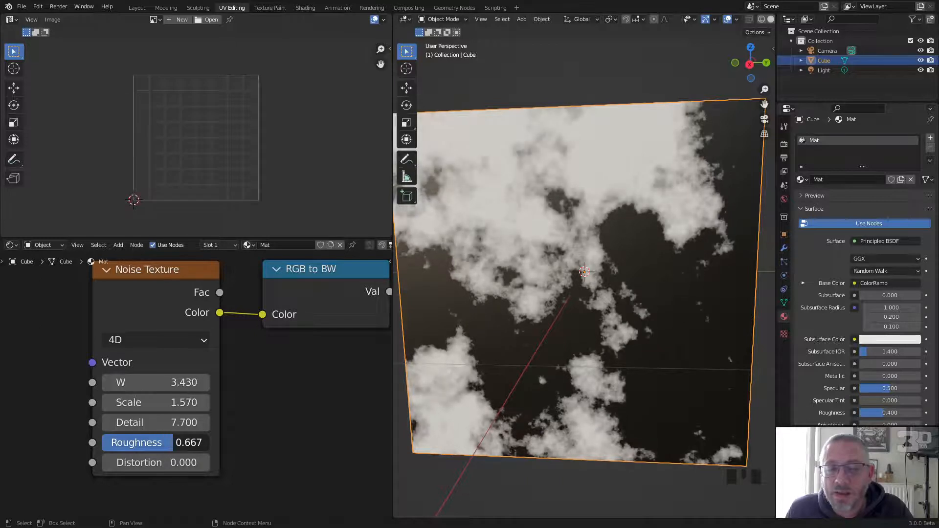
middle_drag(586, 244, 526, 326)
middle_drag(583, 279, 567, 294)
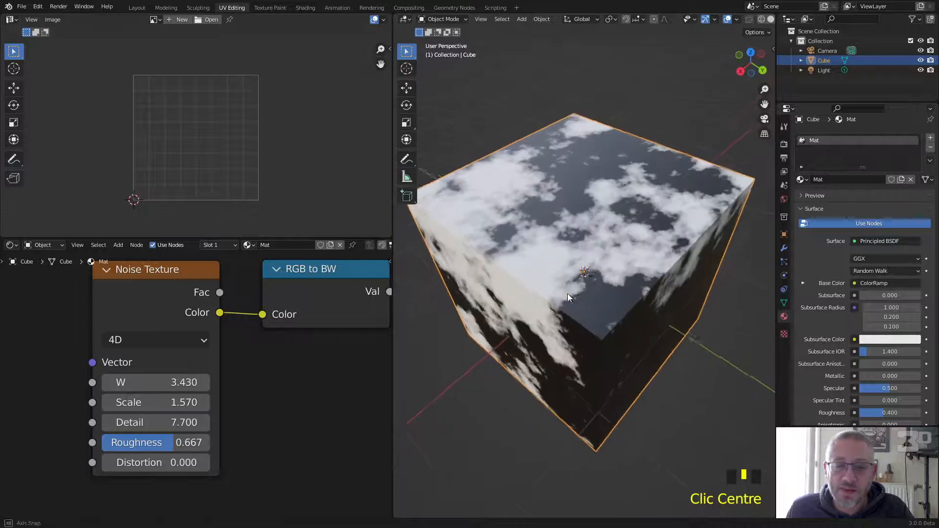
scroll(576, 270, up, 2)
Test the Noise Texture's Distortion and leave it at 0.000, then set W to 3.070.
mouse_move(157, 463)
mouse_down()
mouse_move(665, 462)
mouse_move(141, 463)
mouse_up()
middle_drag(647, 289, 604, 329)
mouse_move(146, 382)
mouse_down()
mouse_move(200, 382)
mouse_move(132, 382)
mouse_move(140, 382)
mouse_up()
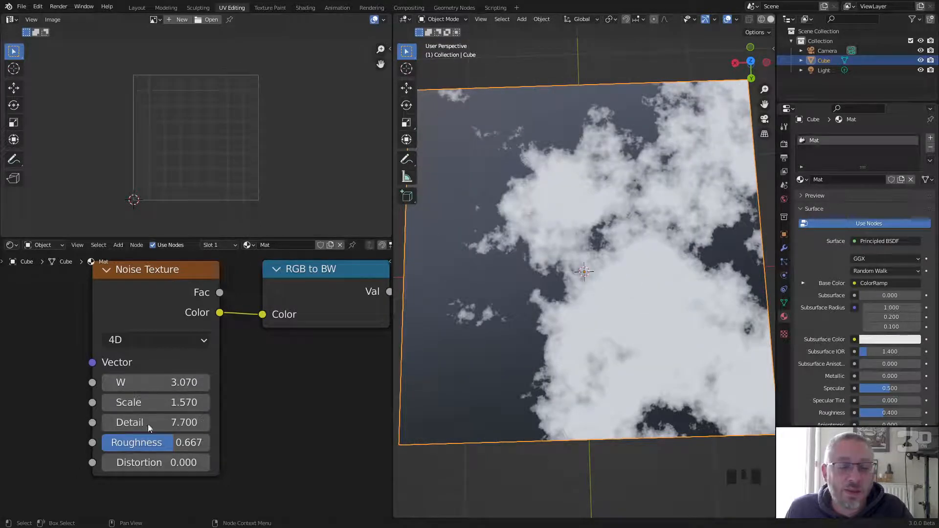
middle_drag(303, 388, 80, 382)
middle_drag(157, 380, 54, 365)
scroll(58, 365, up, 1)
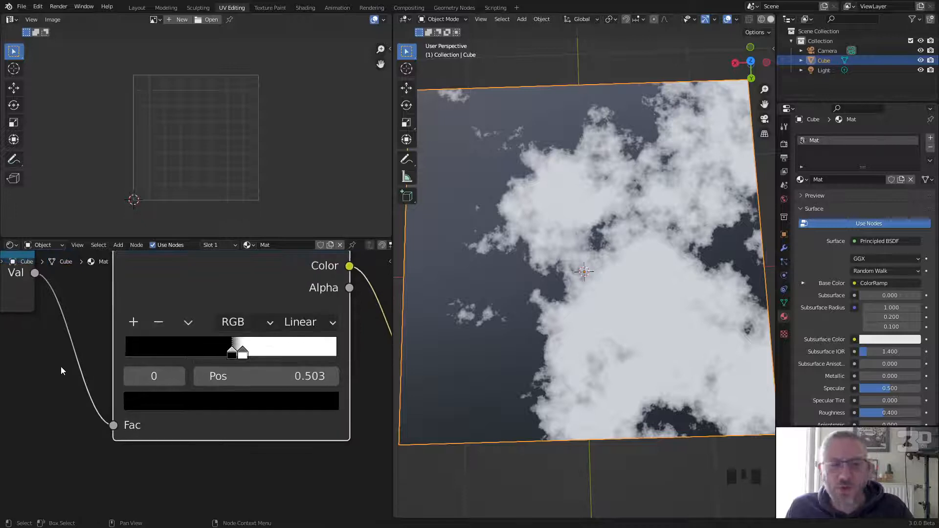
scroll(108, 383, down, 4)
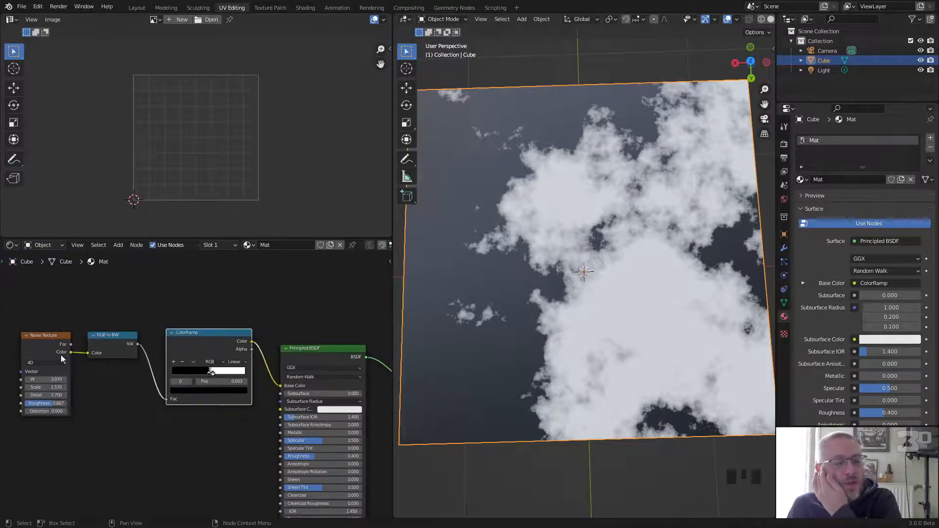
middle_drag(119, 382, 143, 353)
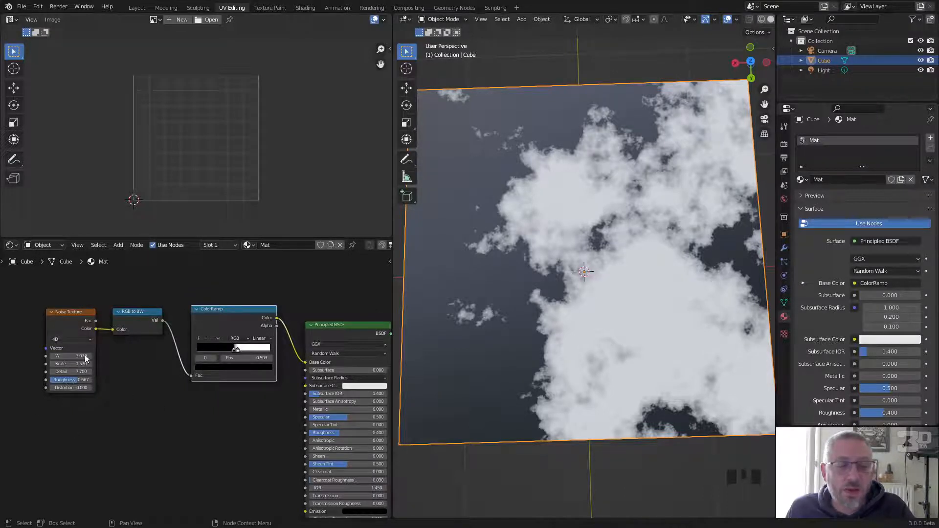
scroll(236, 412, up, 5)
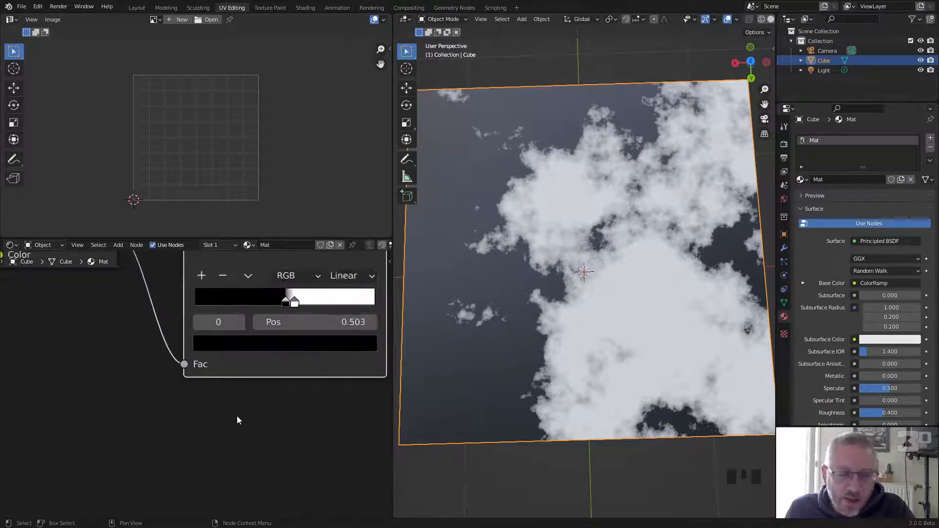
Add a stop to the ColorRamp, move it to position 0.358 and colour it blue with H 0.666, S 1.000 and V 0.500.
drag(263, 345, 258, 345)
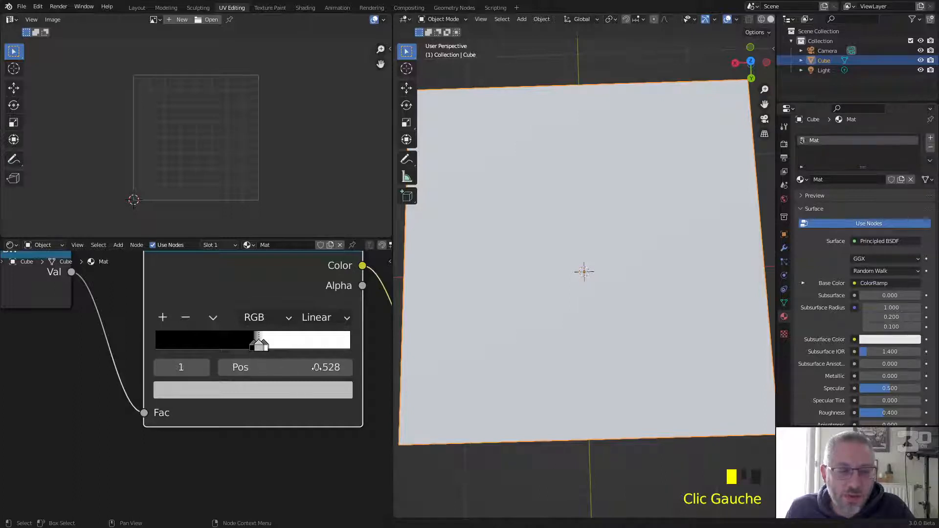
double_click(270, 365)
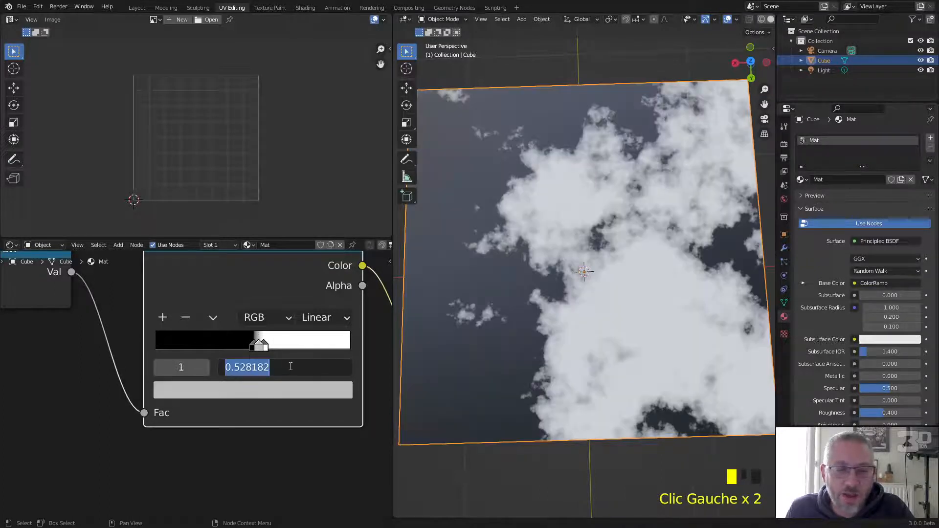
click(256, 390)
drag(311, 368, 269, 367)
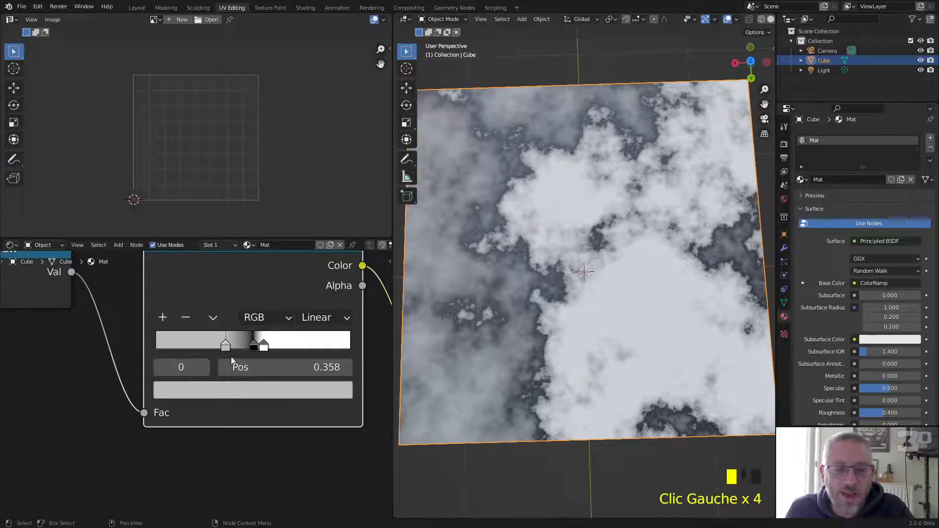
click(250, 391)
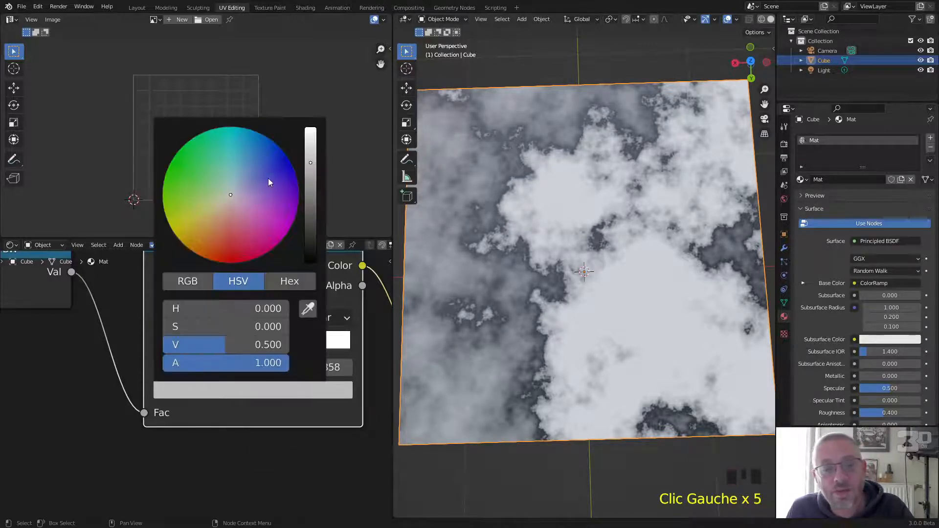
drag(269, 182, 289, 160)
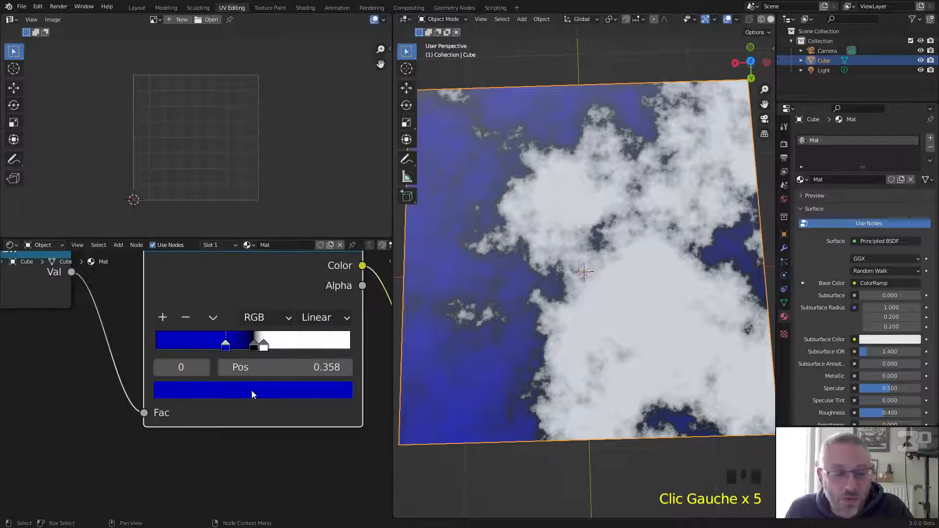
click(252, 390)
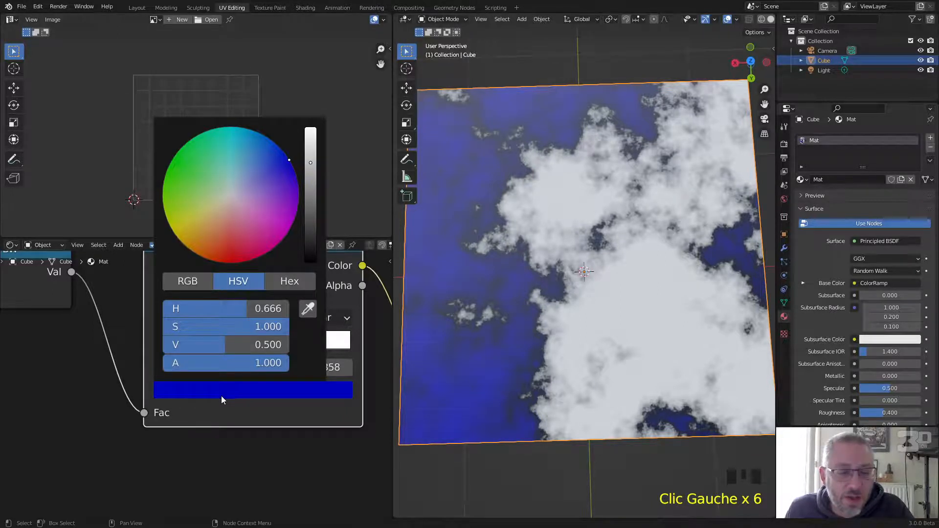
Add another ColorRamp stop, darken it to black and move it to position 0.000.
click(162, 318)
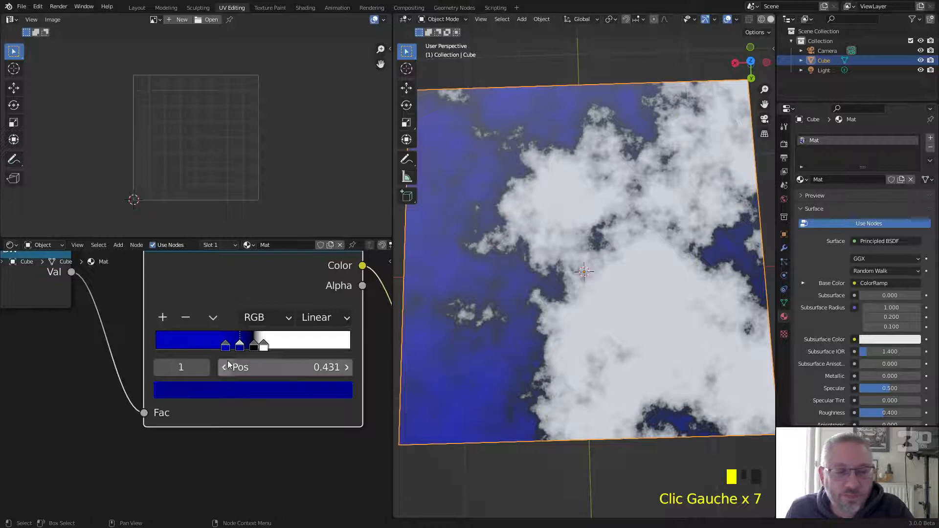
click(230, 391)
drag(311, 235, 310, 263)
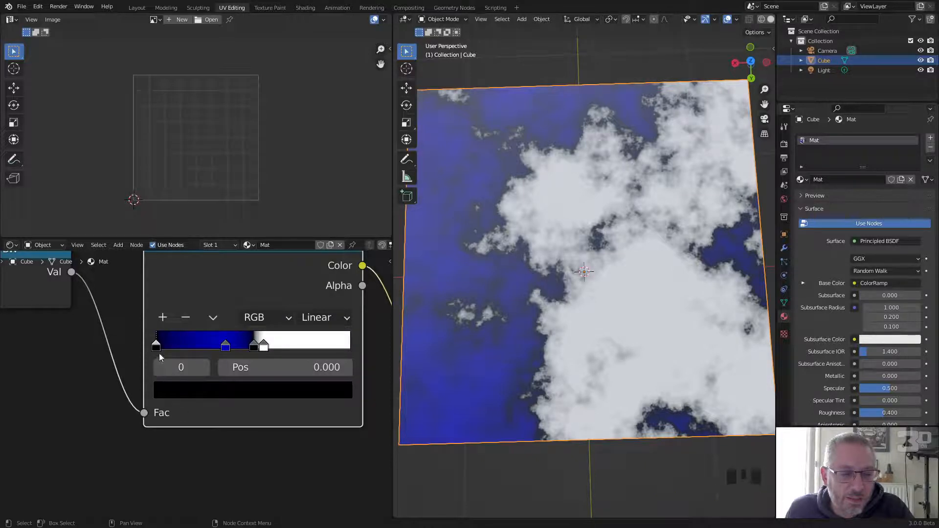
Reorder the ColorRamp stops, moving the blue stop past the white one to 0.576 and the outer black stop closer to the inner black one.
drag(157, 347, 283, 350)
click(254, 348)
key(g)
key(Escape)
click(257, 349)
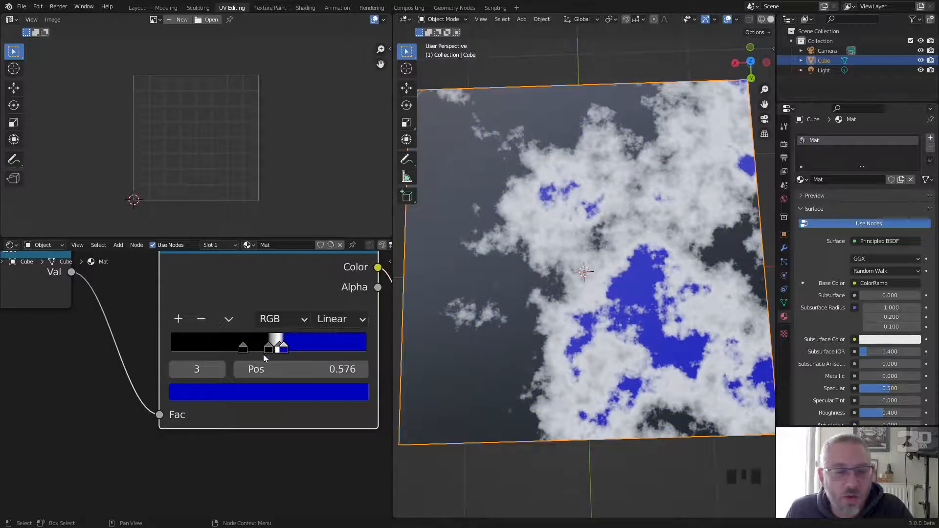
Recolour the inner black stop dark red-brown (H 0.021, S 0.997, V 0.132) and move it to 0.480, with the outer black stop at 0.418.
click(267, 350)
click(244, 392)
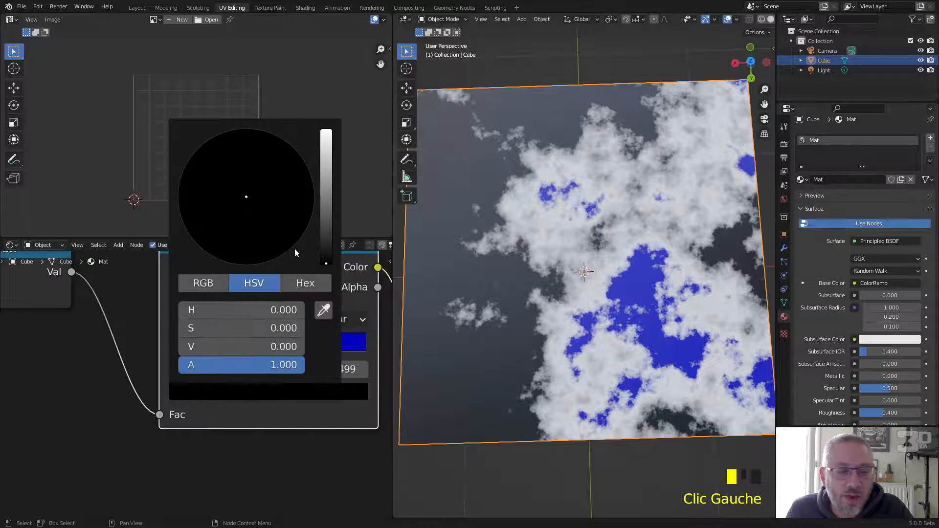
click(326, 213)
drag(233, 238, 223, 261)
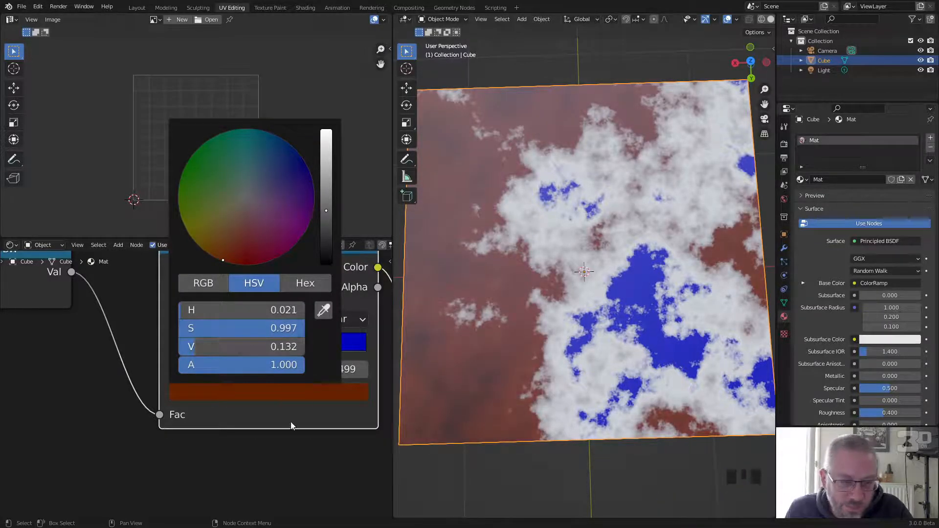
drag(268, 347, 246, 350)
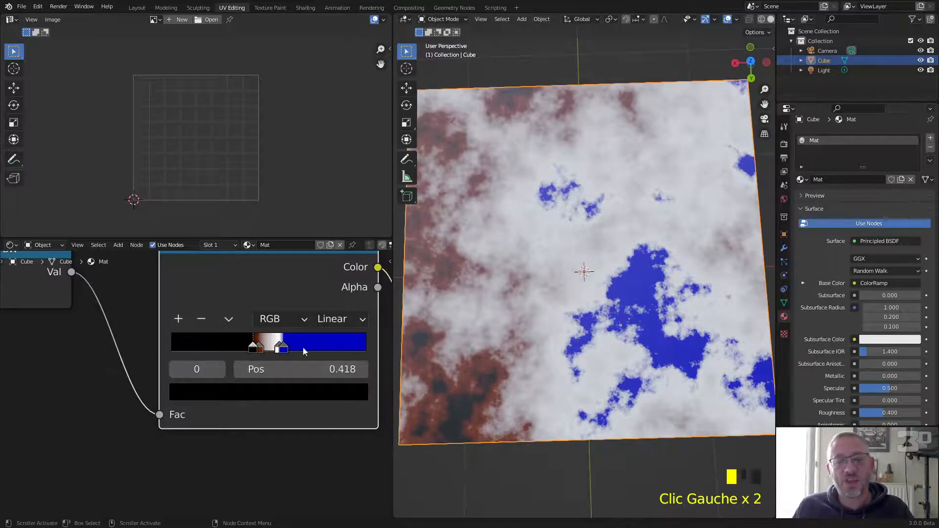
drag(278, 351, 265, 347)
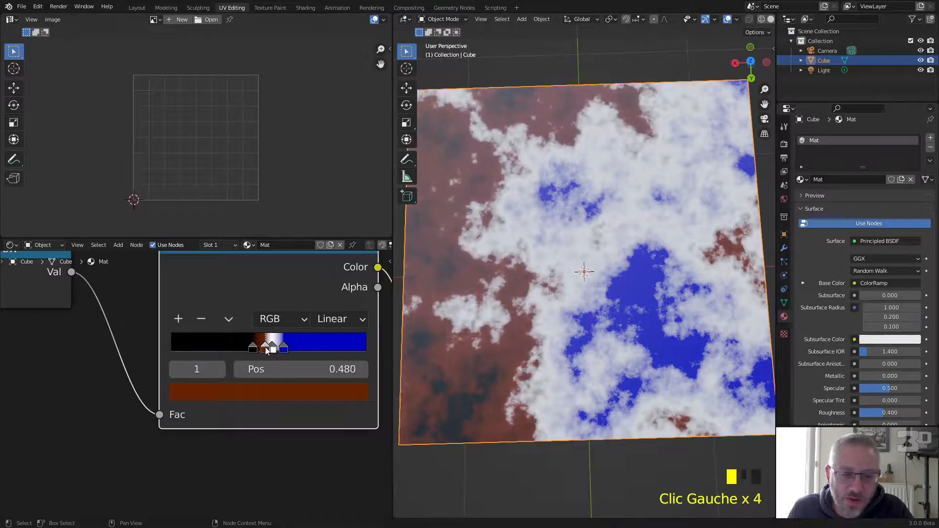
Set the Noise Texture's W to 1.470 and its Scale to 0.470, checking the pattern on the cube's sides.
middle_drag(57, 422, 383, 412)
drag(165, 352, 160, 352)
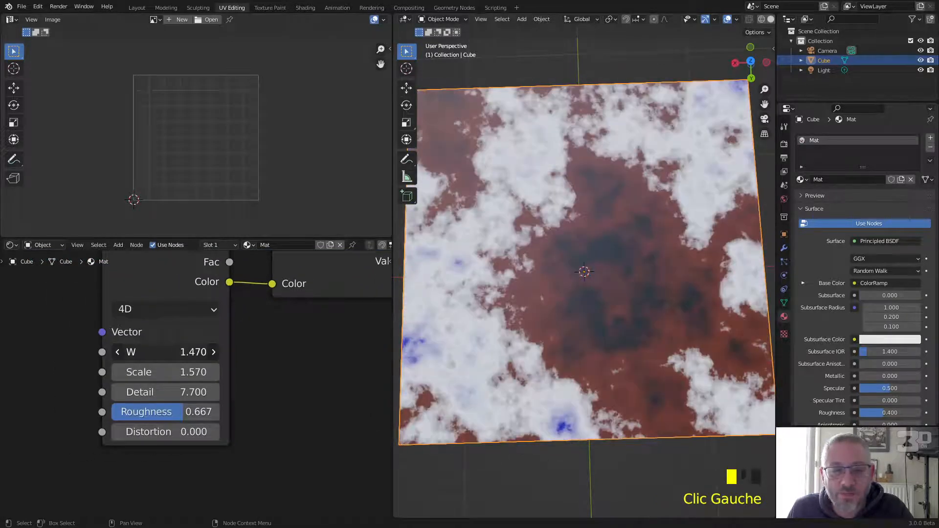
scroll(508, 369, down, 2)
middle_drag(516, 371, 538, 303)
scroll(538, 306, up, 3)
mouse_move(167, 375)
mouse_down()
mouse_move(178, 375)
mouse_move(162, 375)
mouse_up()
middle_drag(556, 341, 447, 353)
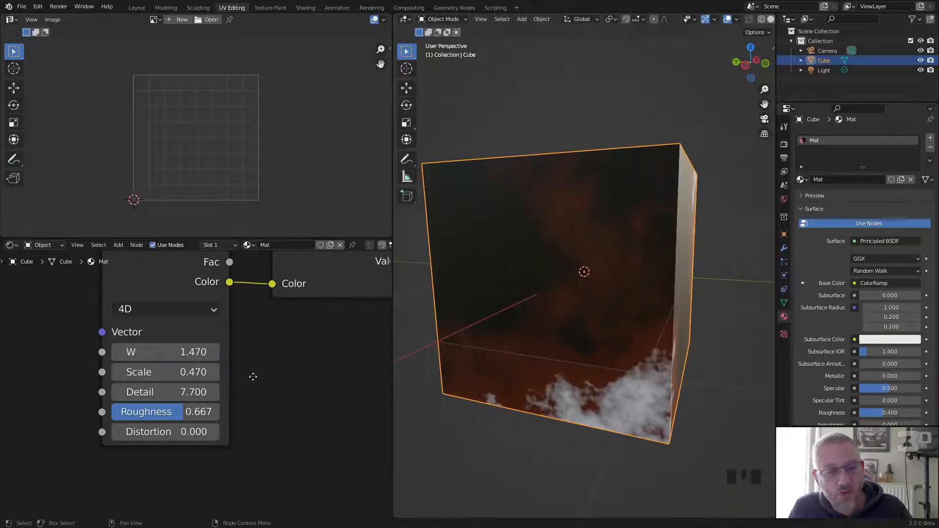
Raise the Noise Texture's Roughness to 0.883 and inspect the pattern from above the cube.
middle_drag(251, 377, 199, 357)
drag(135, 394, 162, 395)
middle_drag(649, 243, 491, 299)
middle_drag(236, 363, 134, 437)
scroll(136, 438, down, 2)
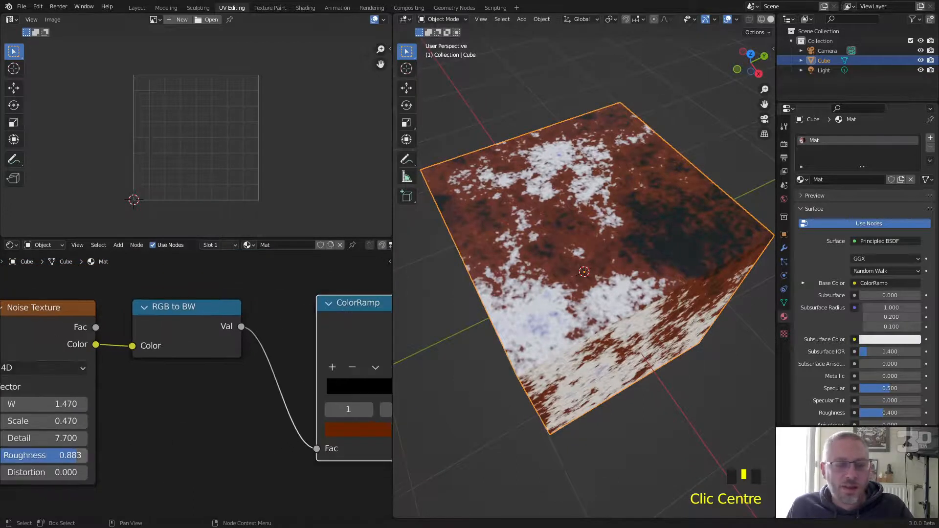